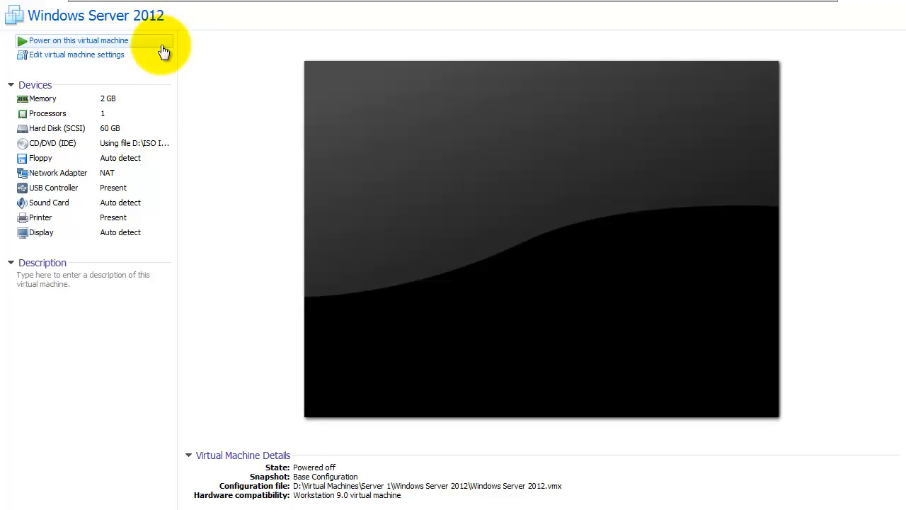
- Create a custom Workstation 9.0 VM for Windows Server 2012, installing the OS later, named 'Windows Server 2012 Core'
mouse_move(134, 6)
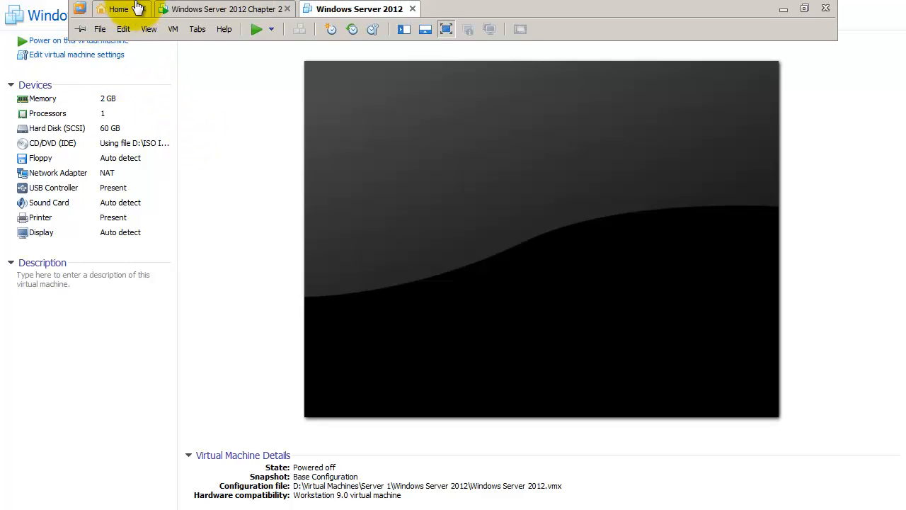
click(102, 31)
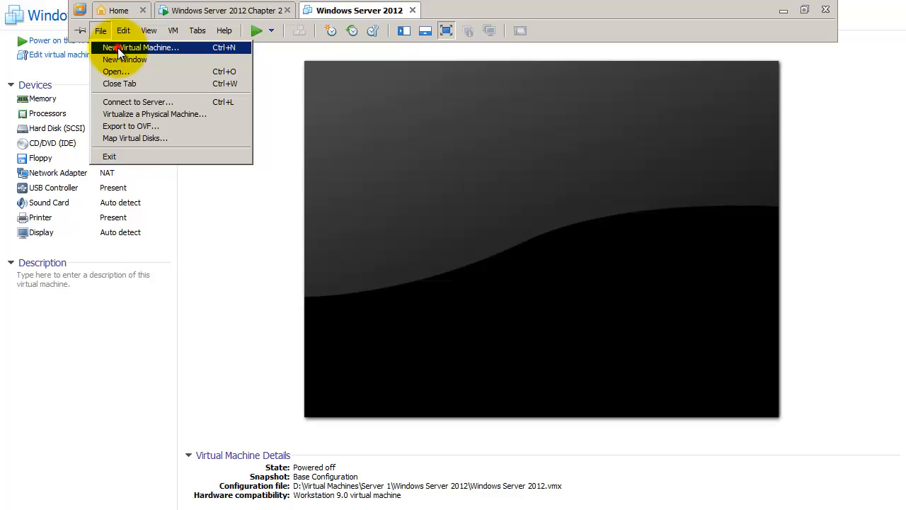
click(117, 48)
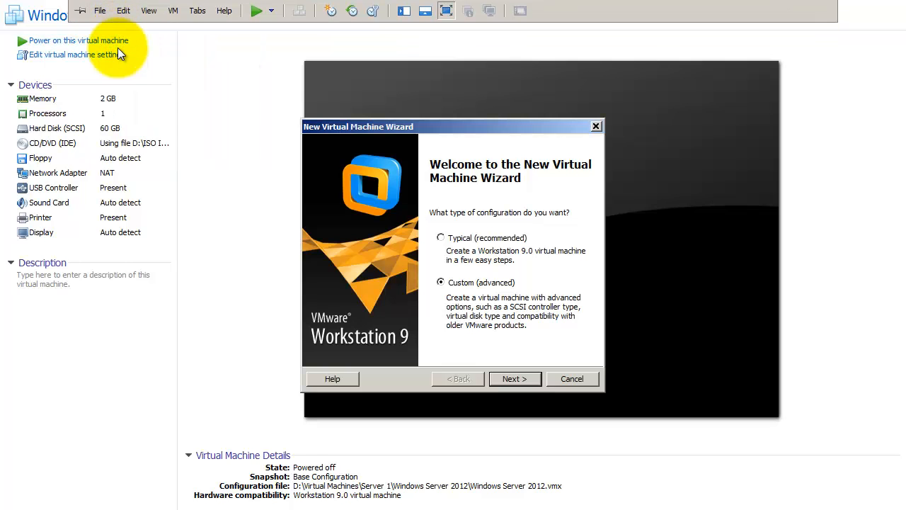
click(506, 381)
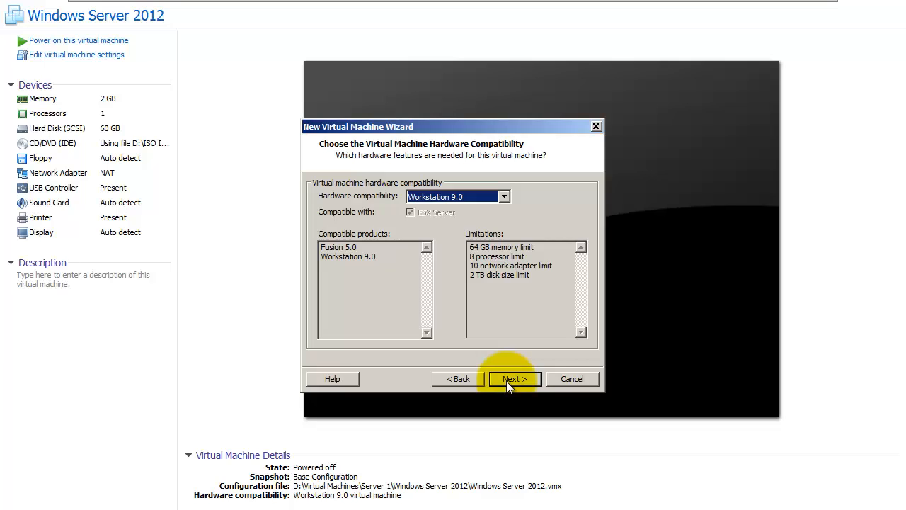
click(506, 381)
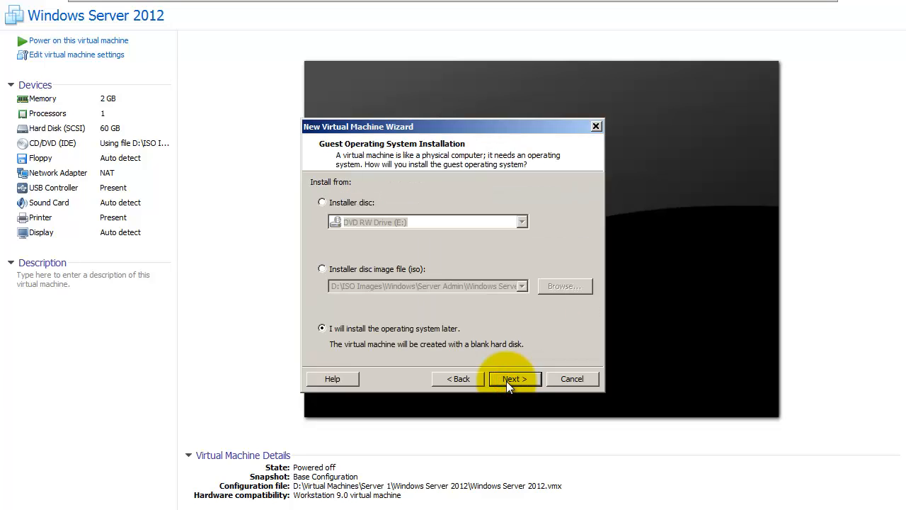
click(507, 381)
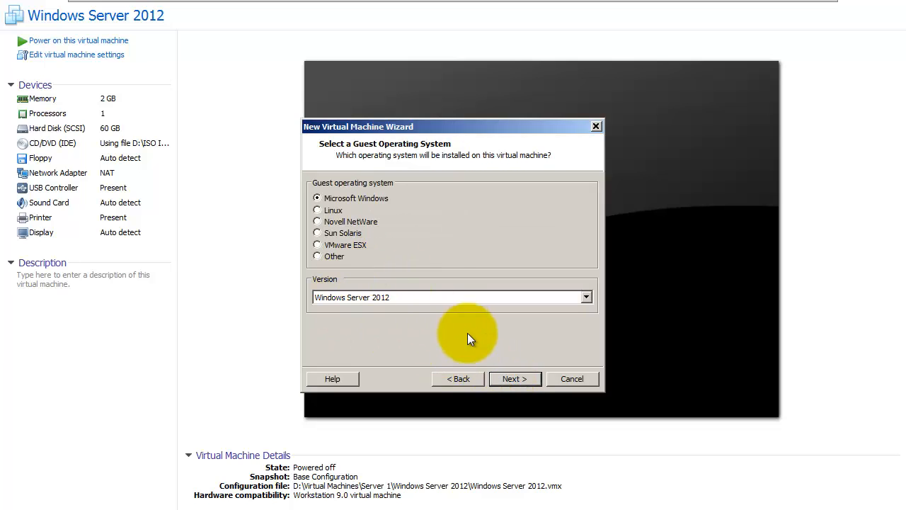
click(515, 380)
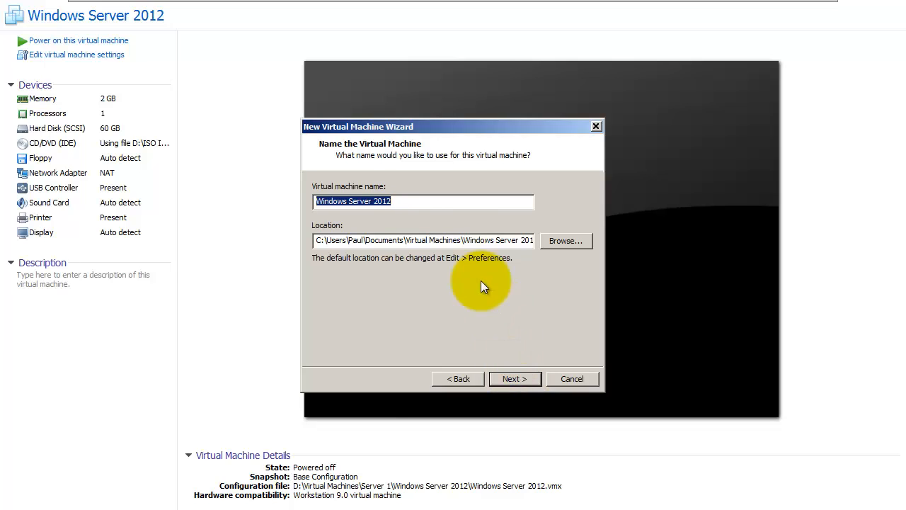
click(467, 203)
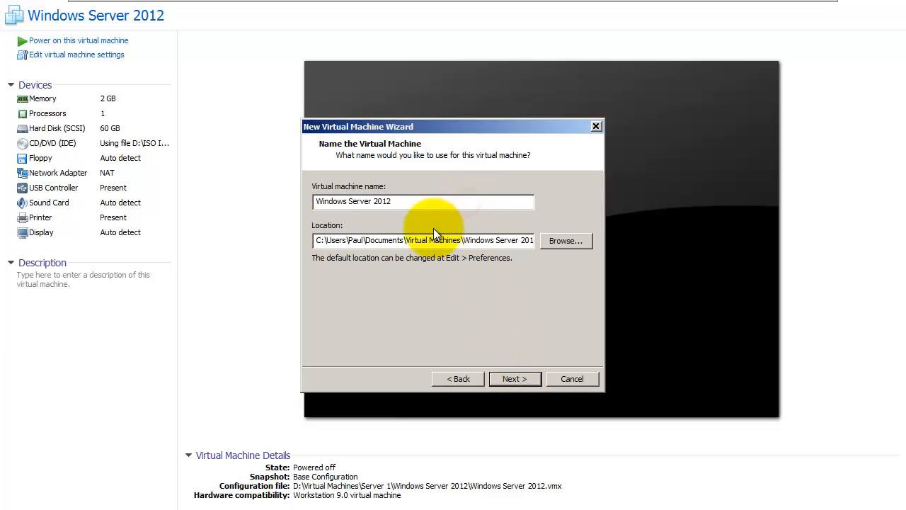
text(Core)
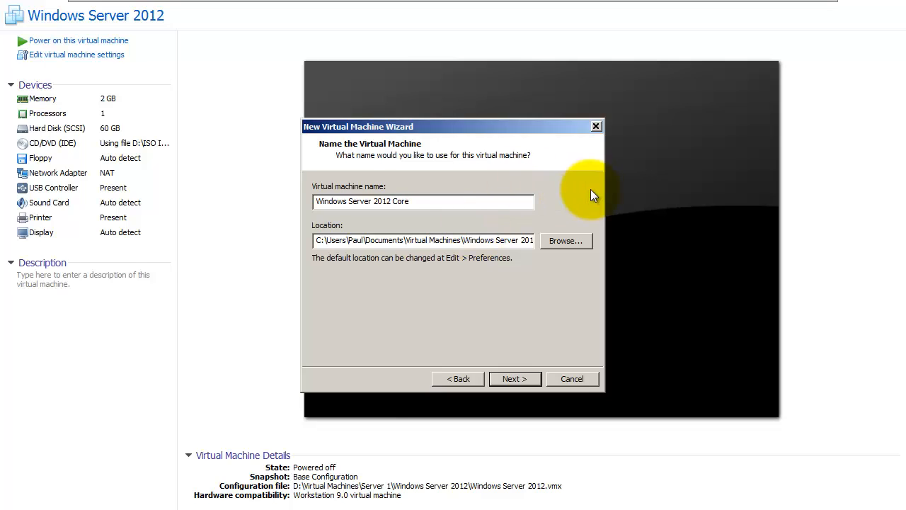
- Set the VM location to a new 'Windows Server 2012 Core' folder under D:\Virtual Machines\Server 1
click(564, 241)
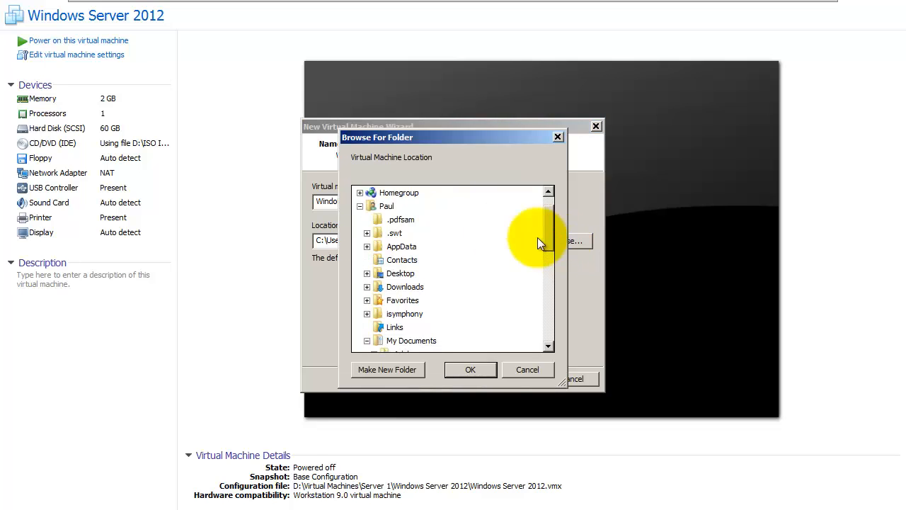
click(360, 206)
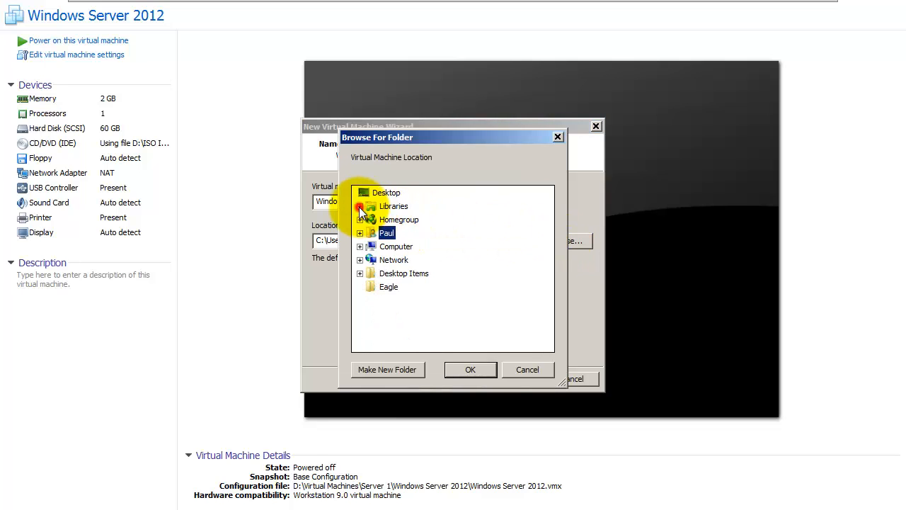
click(360, 246)
click(367, 274)
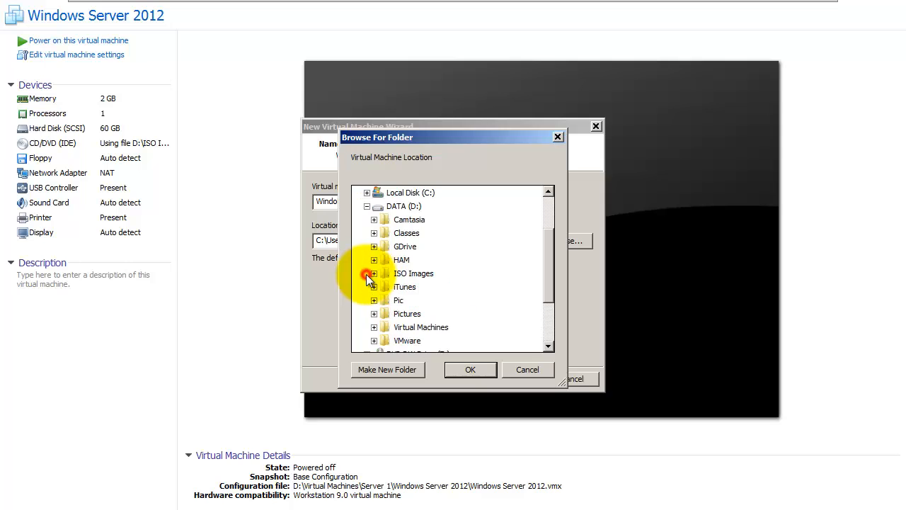
click(374, 327)
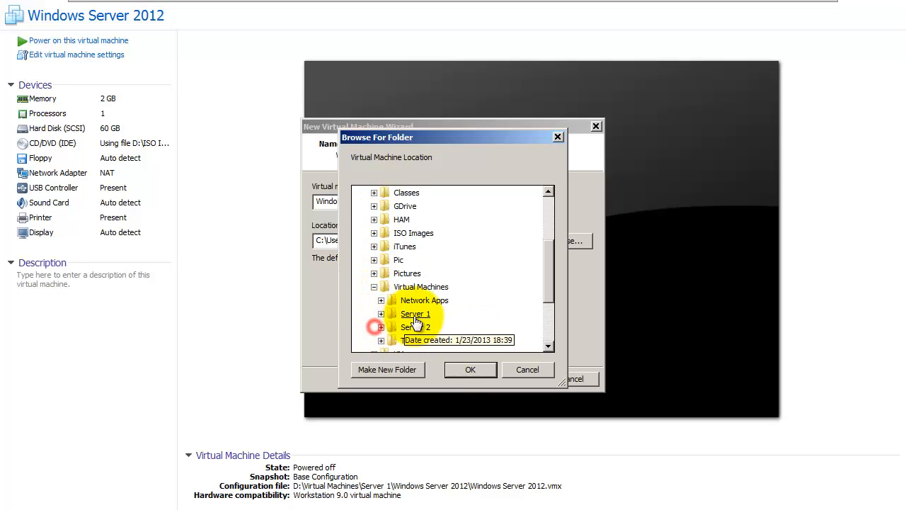
click(381, 313)
click(422, 260)
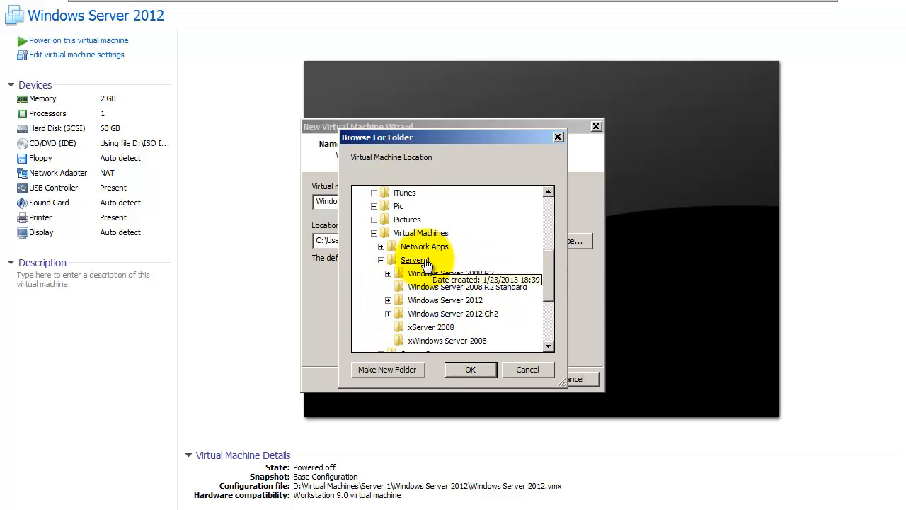
drag(548, 267, 549, 282)
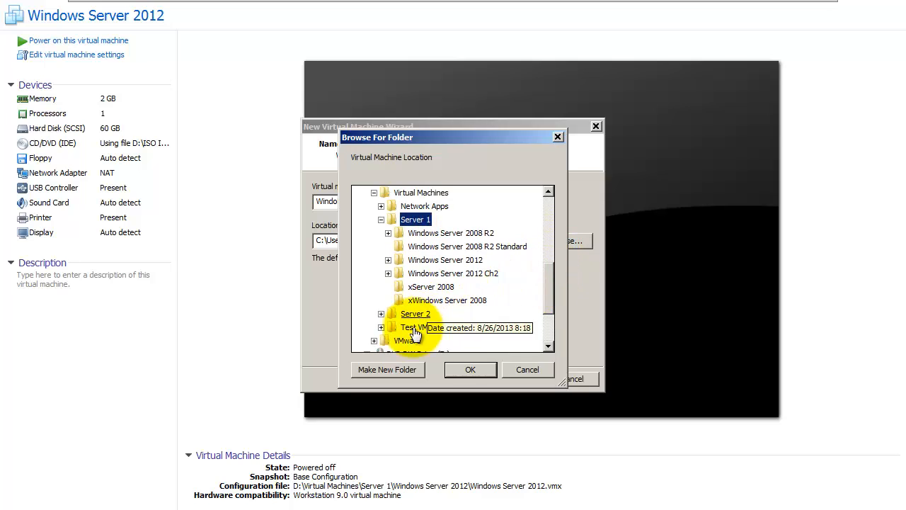
click(408, 370)
text(Wind)
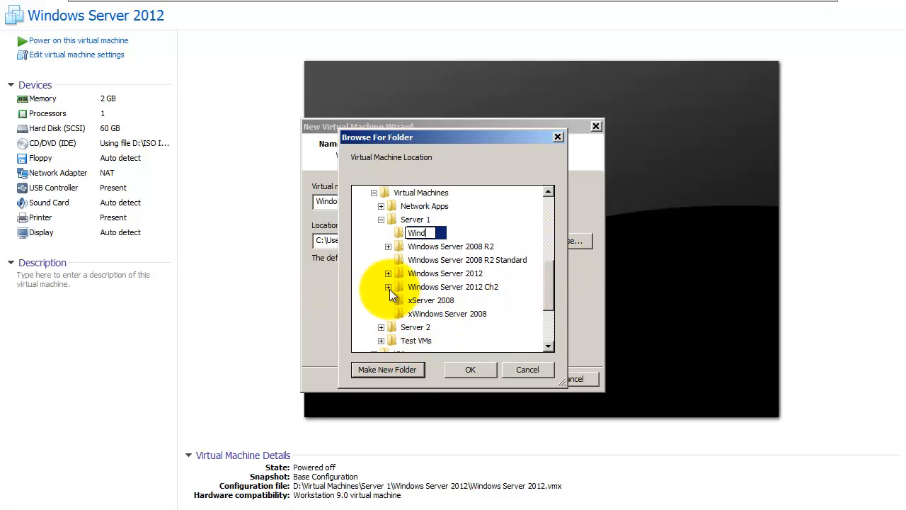
text(ows Server 2012 Core)
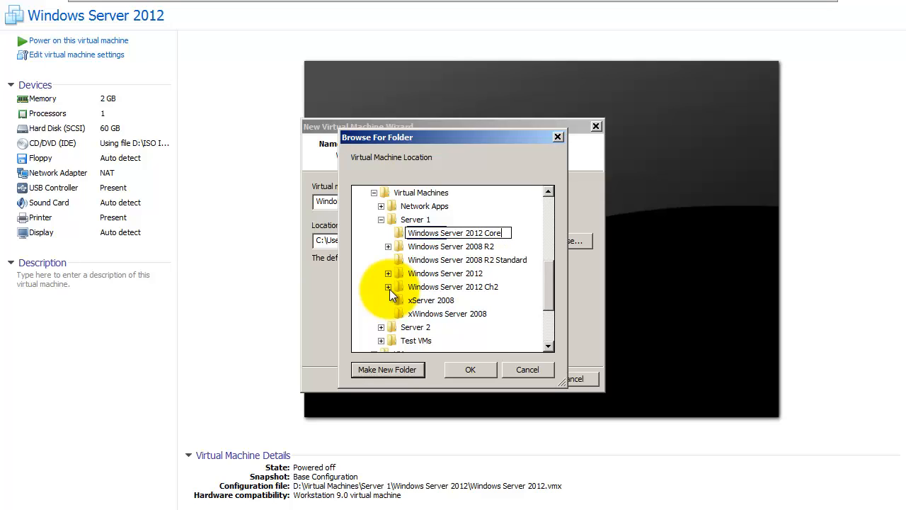
key(Return)
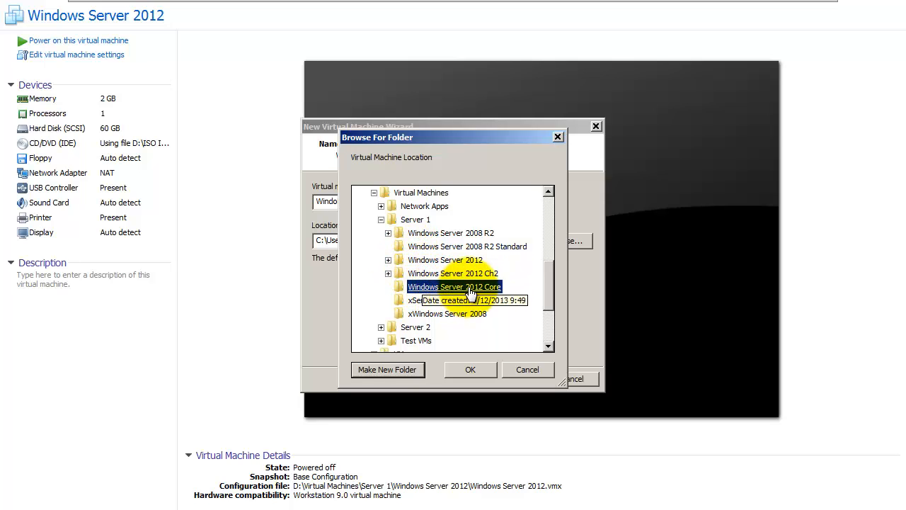
click(473, 371)
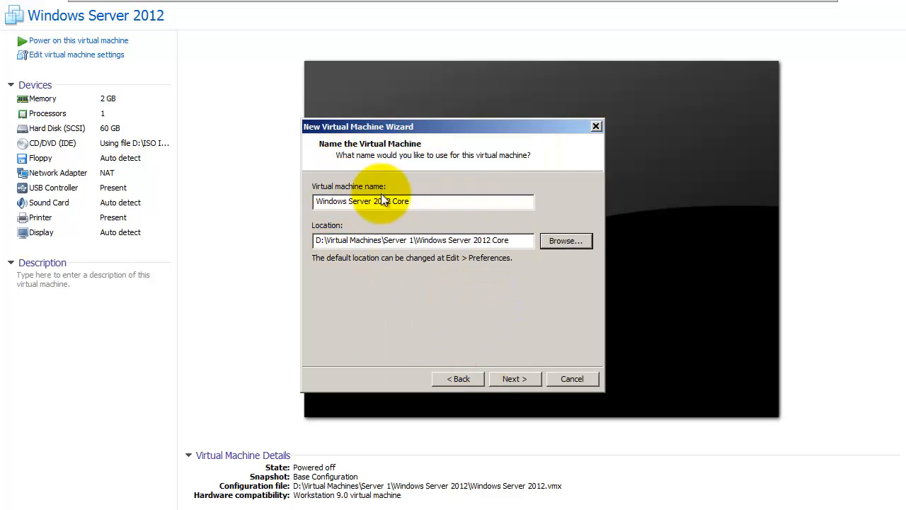
- Accept the name and location, one single-core processor, 2048 MB memory and NAT networking
drag(521, 243, 315, 243)
drag(412, 201, 266, 203)
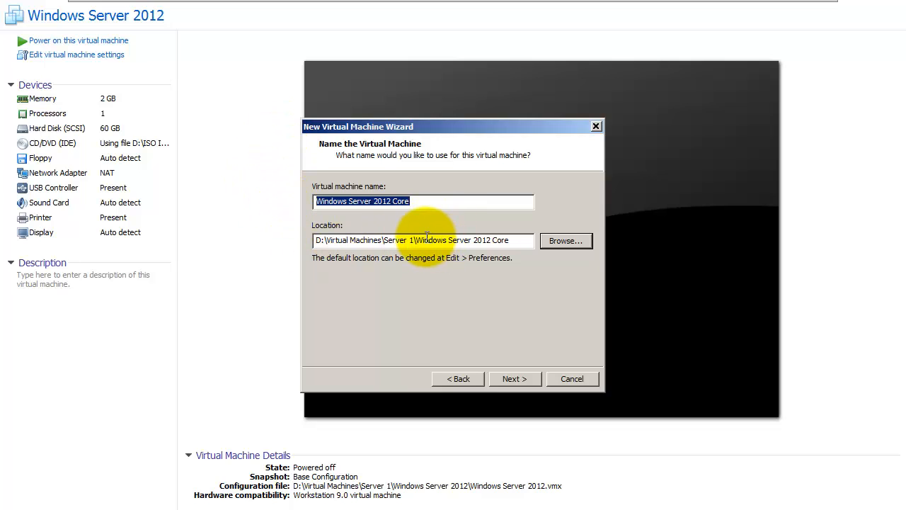
click(515, 379)
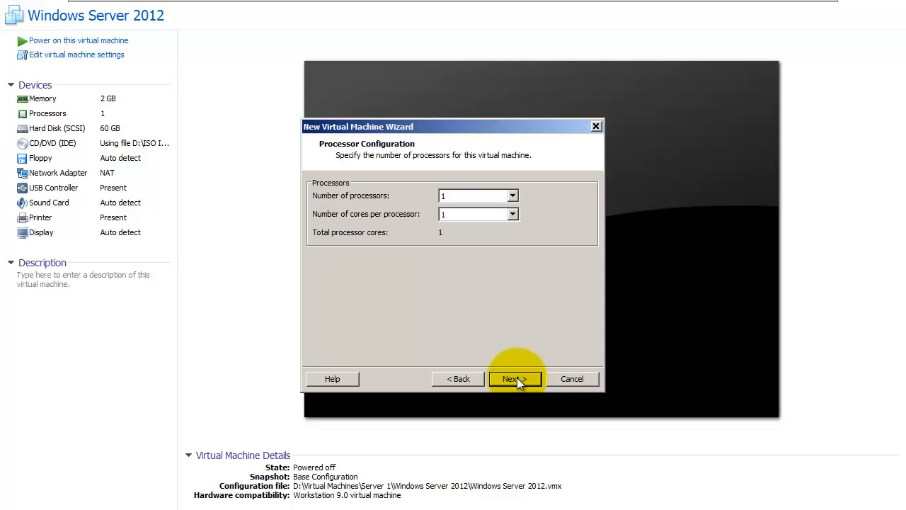
click(516, 379)
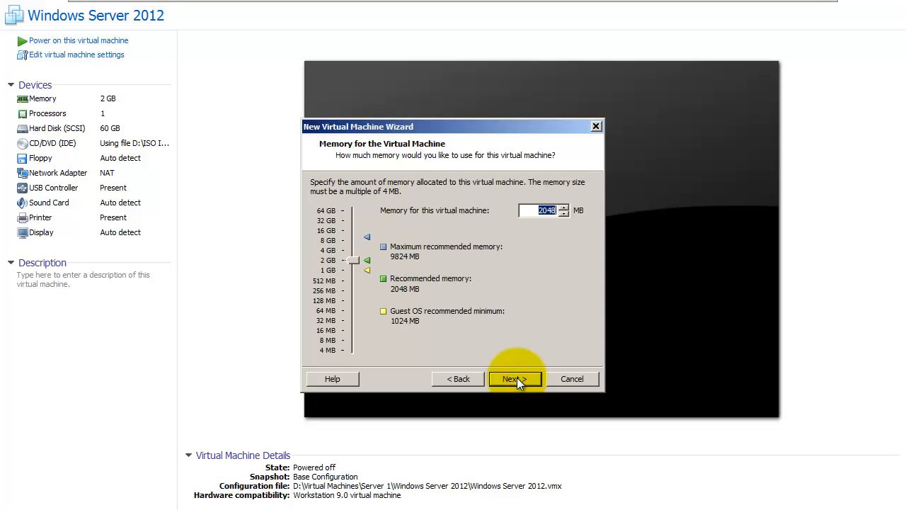
click(515, 378)
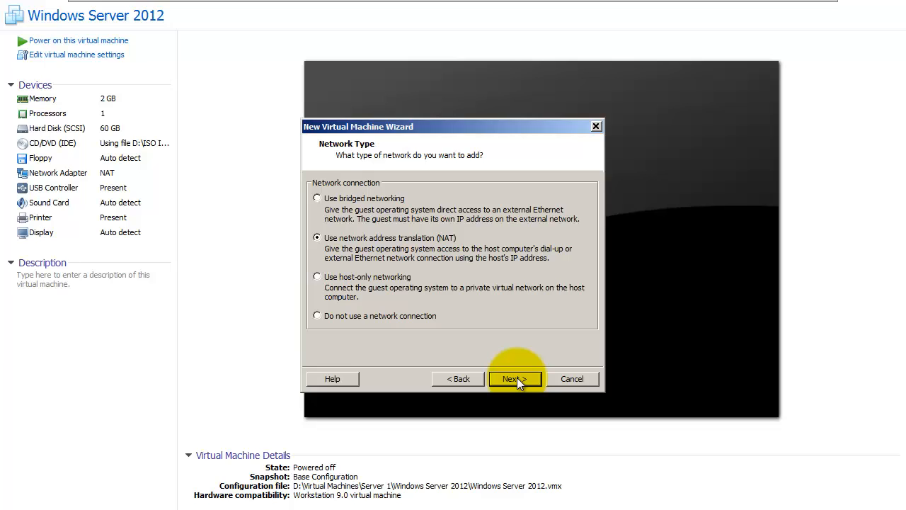
click(515, 379)
- Create a new 60 GB split-file virtual disk with default controller and type, and finish the wizard
click(515, 379)
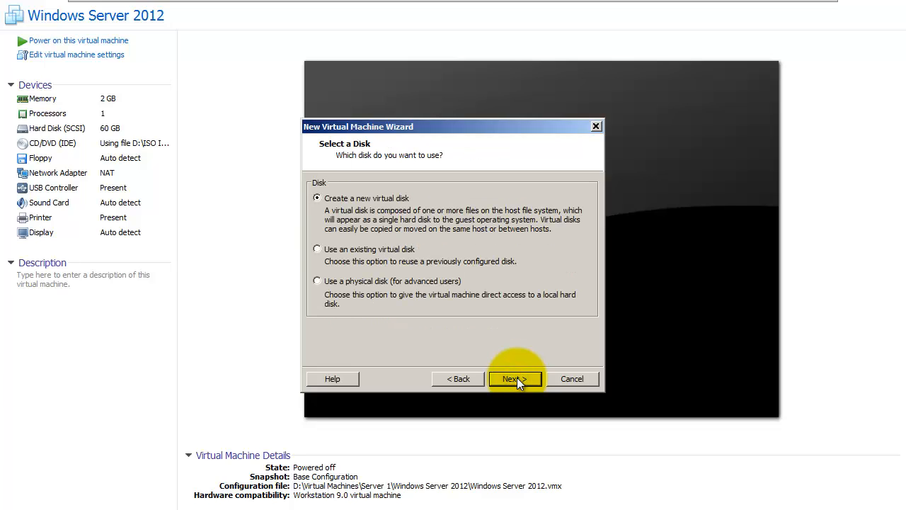
click(516, 379)
click(515, 379)
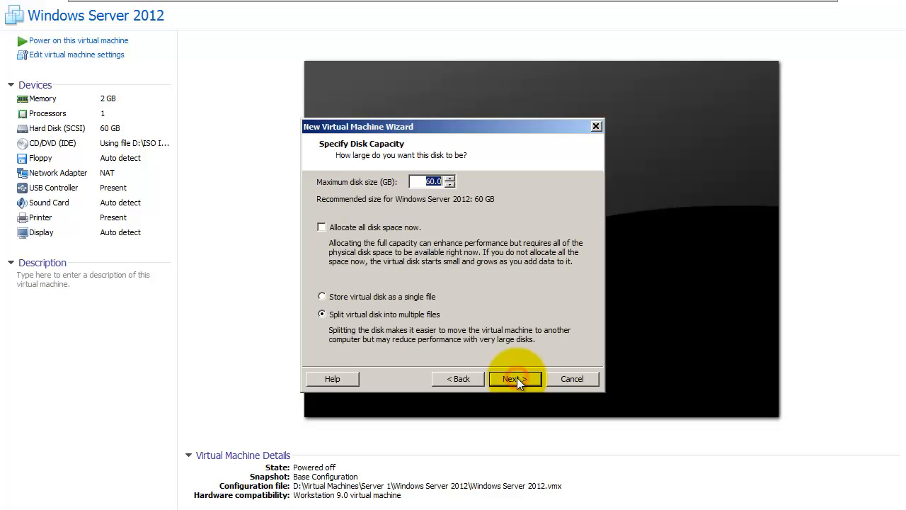
click(515, 379)
click(515, 379)
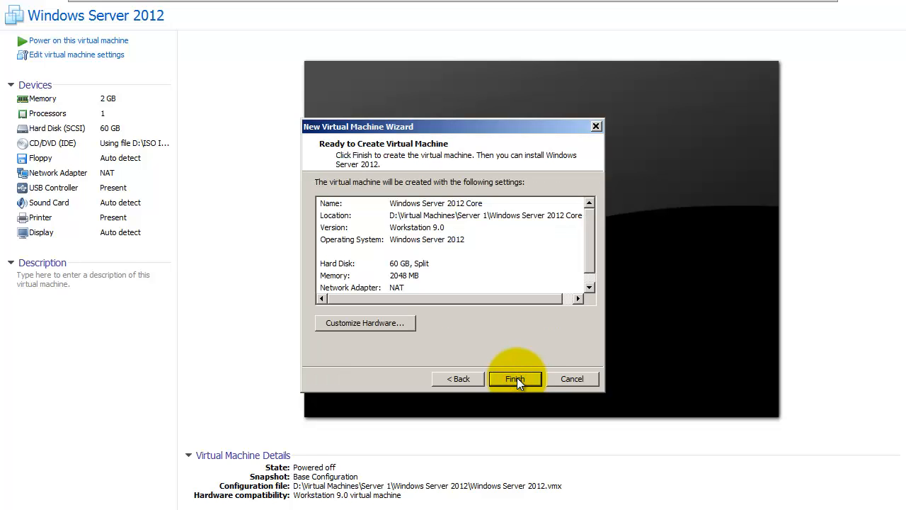
click(516, 379)
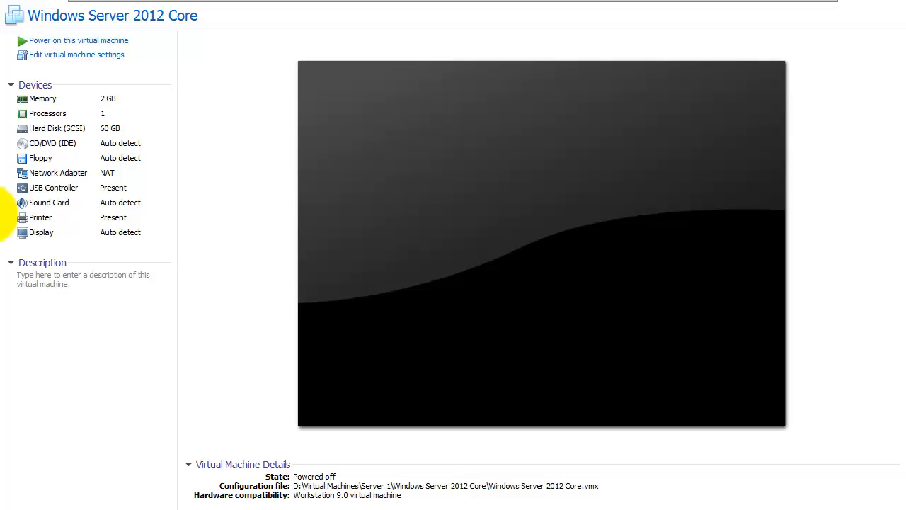
- Switch the CD/DVD (IDE) drive to 'Use ISO image file' and browse for the image
click(50, 146)
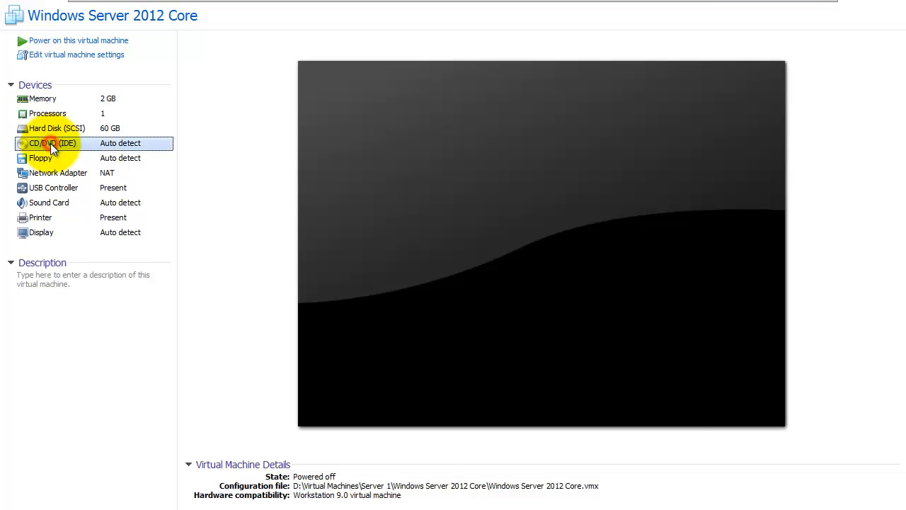
double_click(50, 146)
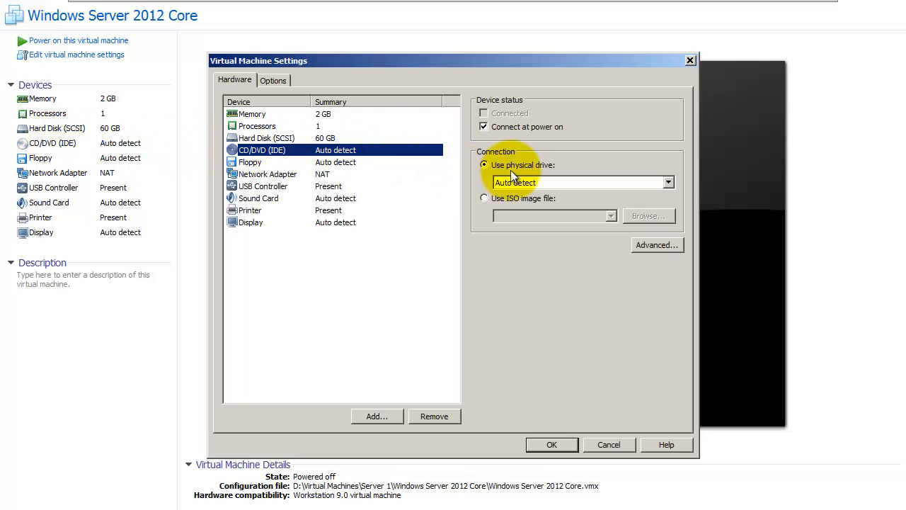
click(485, 198)
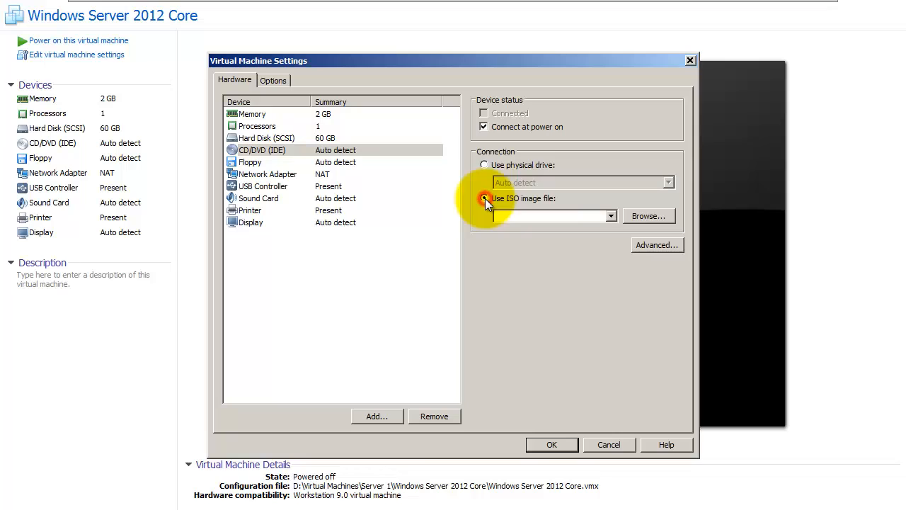
click(644, 214)
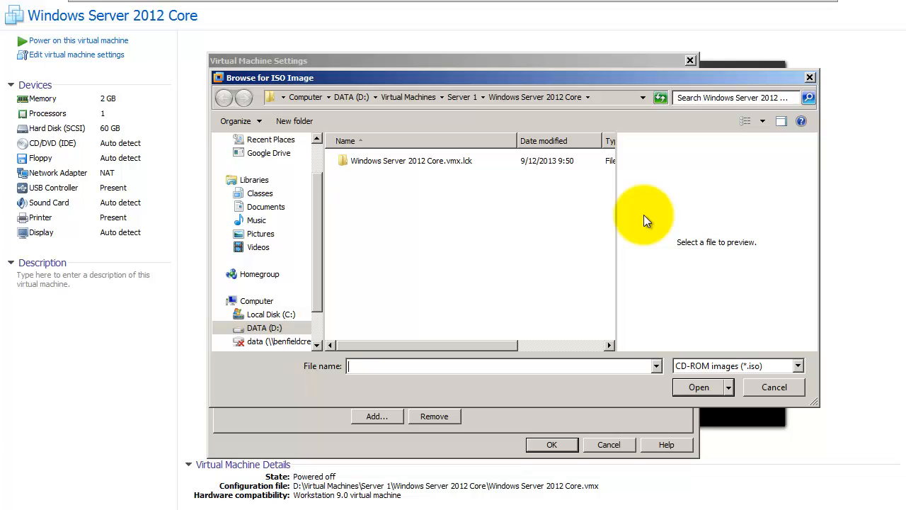
- Load Windows Server 2012.ISO from D:\ISO Images\Windows\Server Admin into the CD/DVD drive and save
click(349, 96)
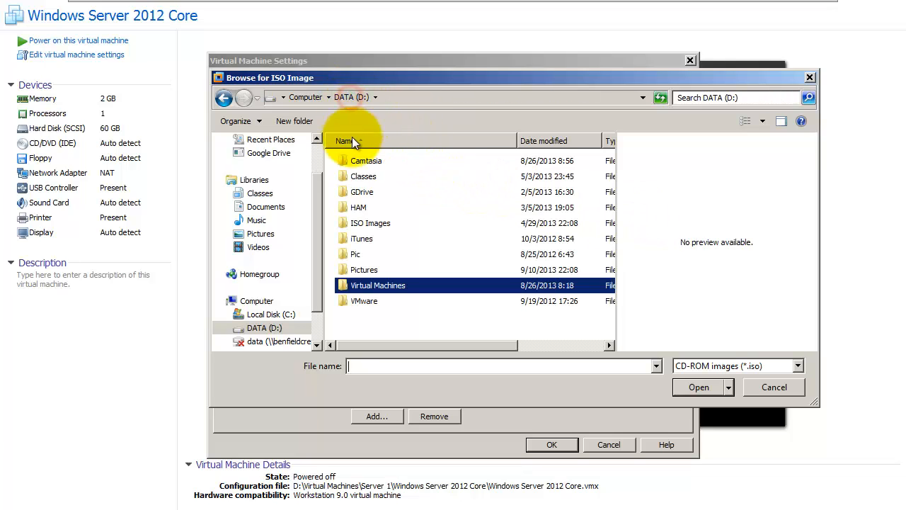
double_click(374, 222)
double_click(369, 209)
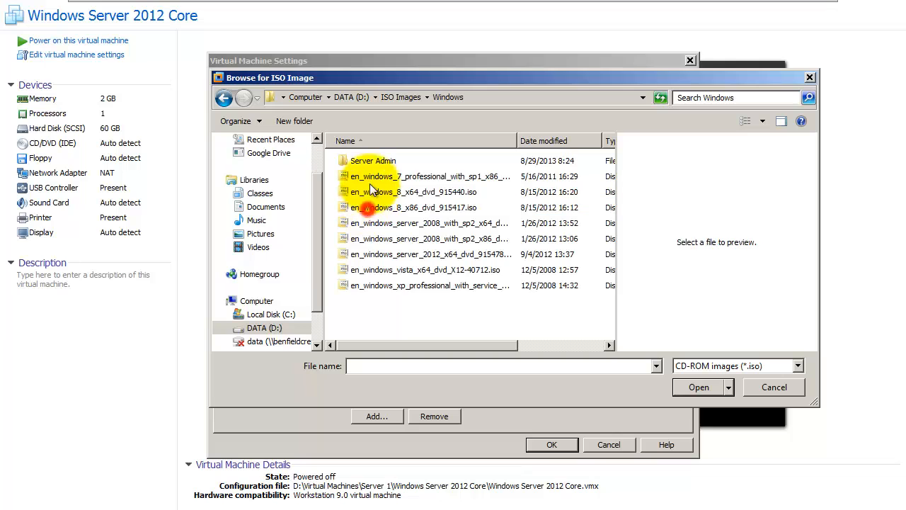
double_click(364, 161)
click(369, 224)
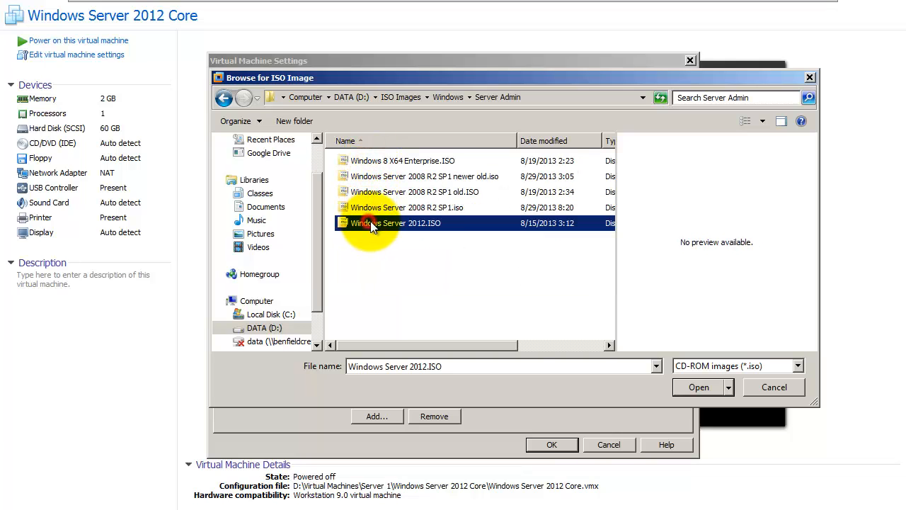
click(713, 388)
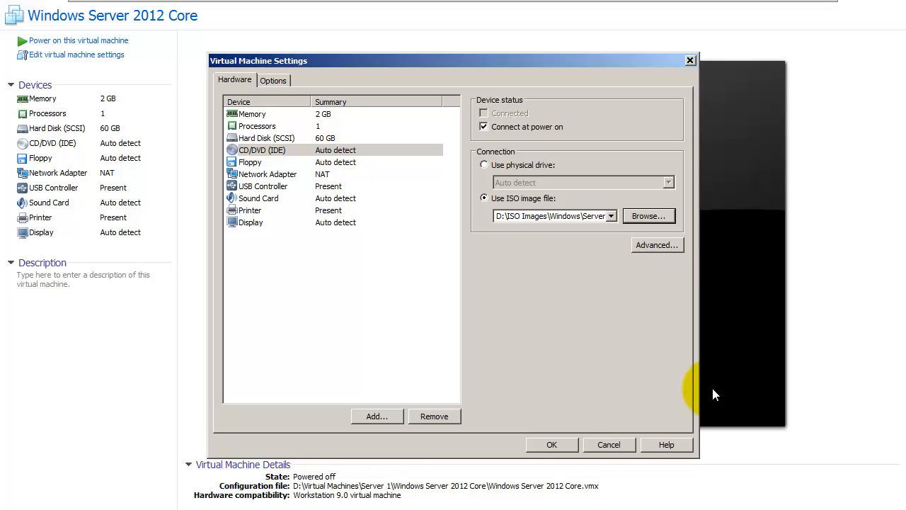
click(566, 444)
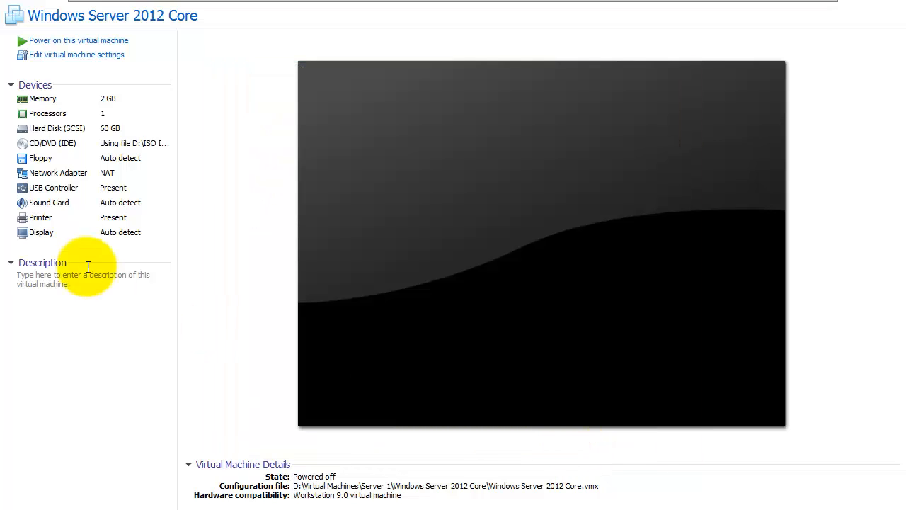
- Power on the Windows Server 2012 Core virtual machine
click(91, 43)
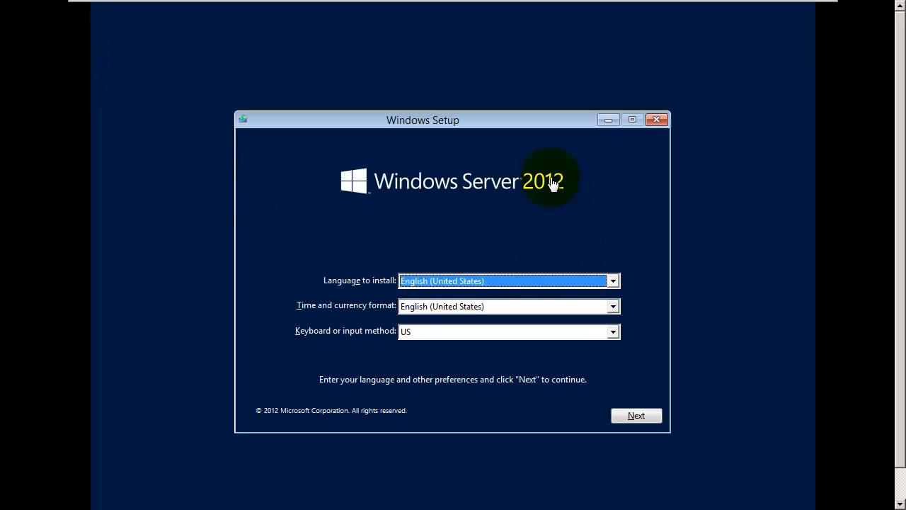
- Keep the US English setup settings and start Install now
click(637, 417)
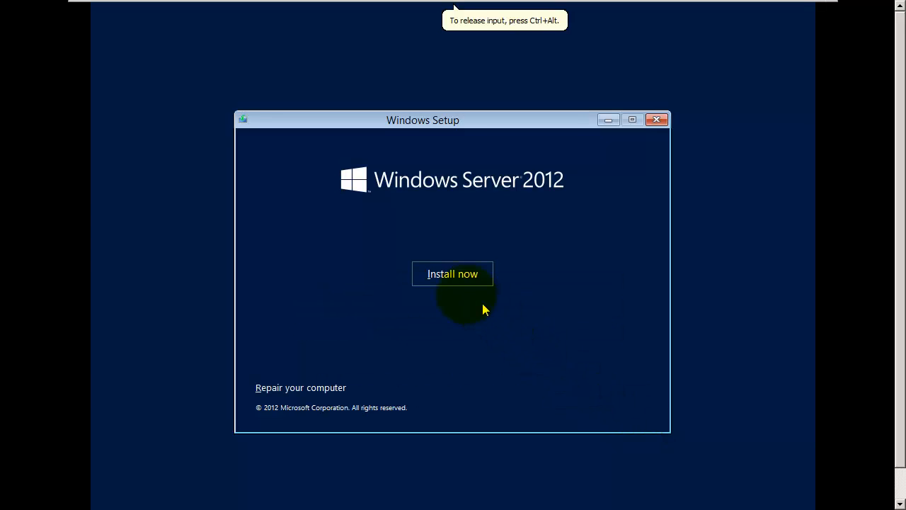
click(449, 280)
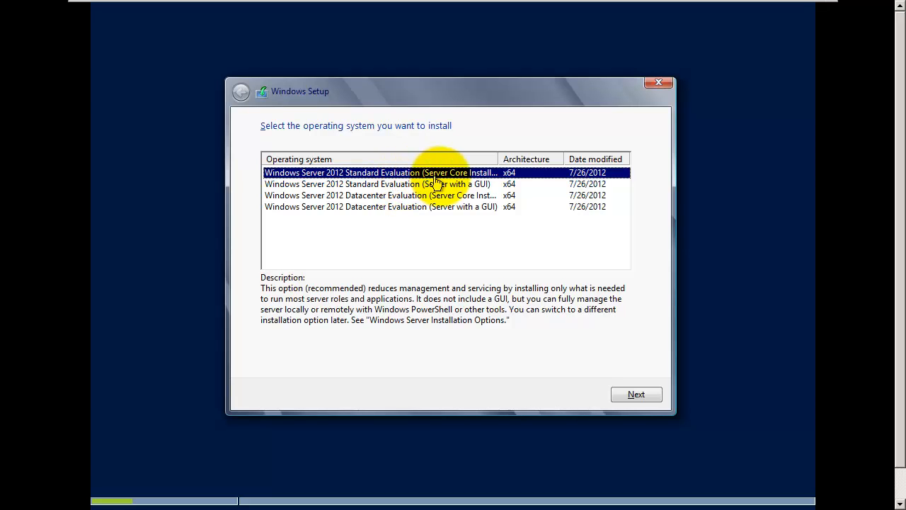
- Install Standard Evaluation (Server Core Installation), accepting the license, as a custom install on Drive 0's unallocated space
drag(499, 158, 537, 157)
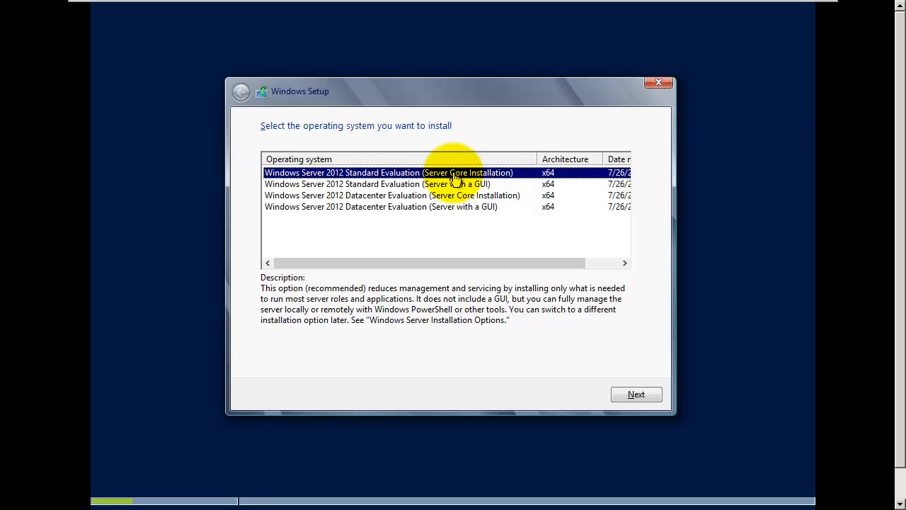
click(640, 393)
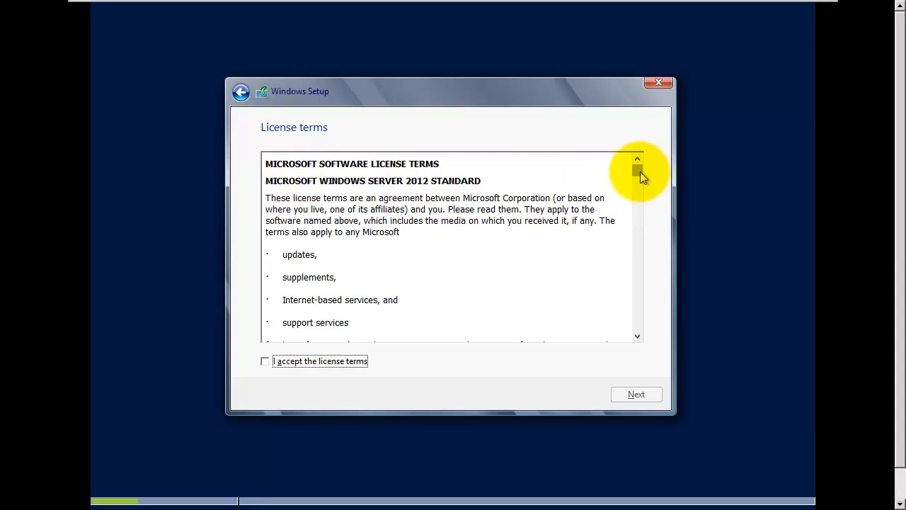
drag(640, 172, 641, 330)
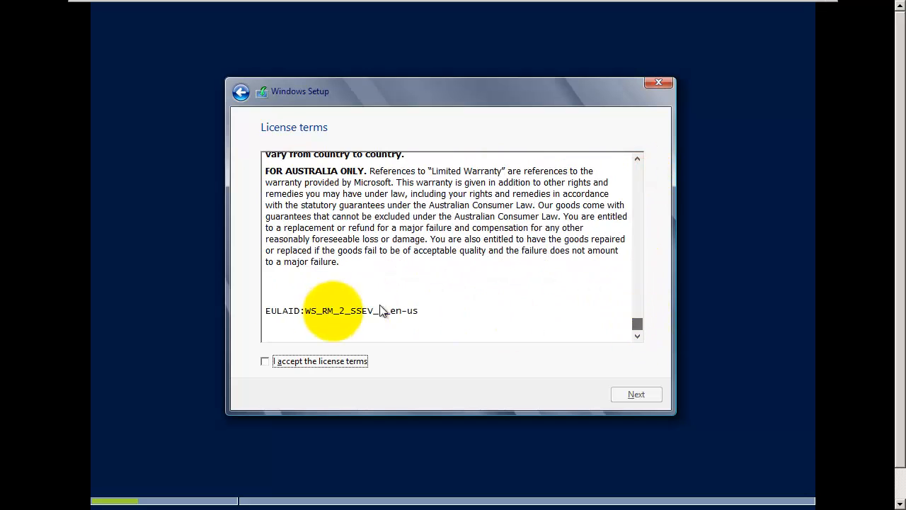
click(265, 361)
click(636, 396)
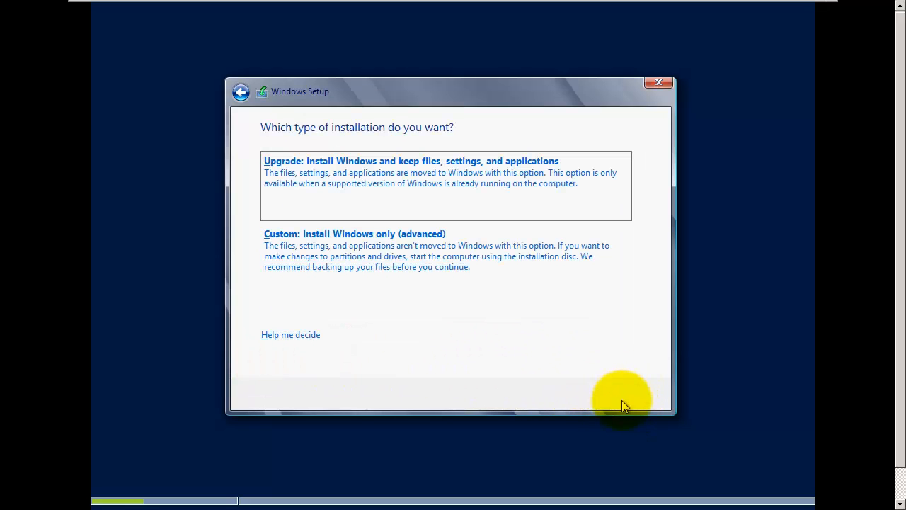
click(373, 257)
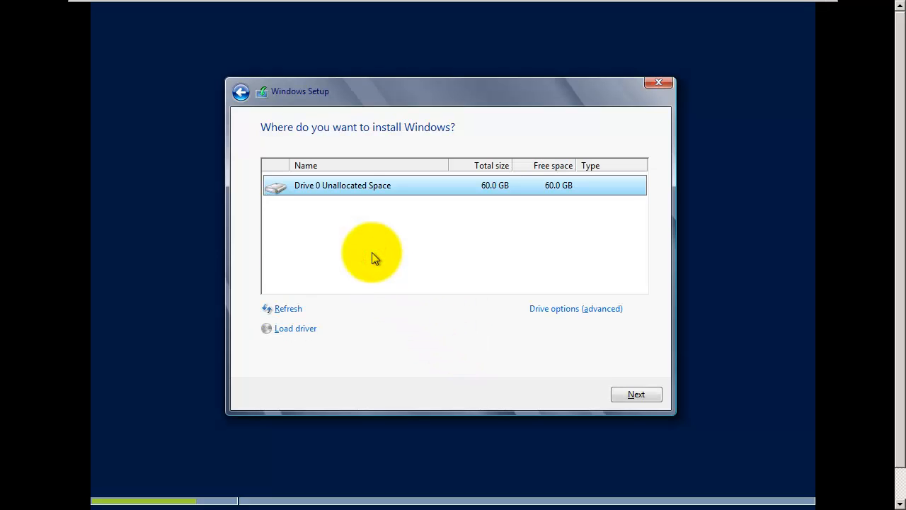
click(623, 397)
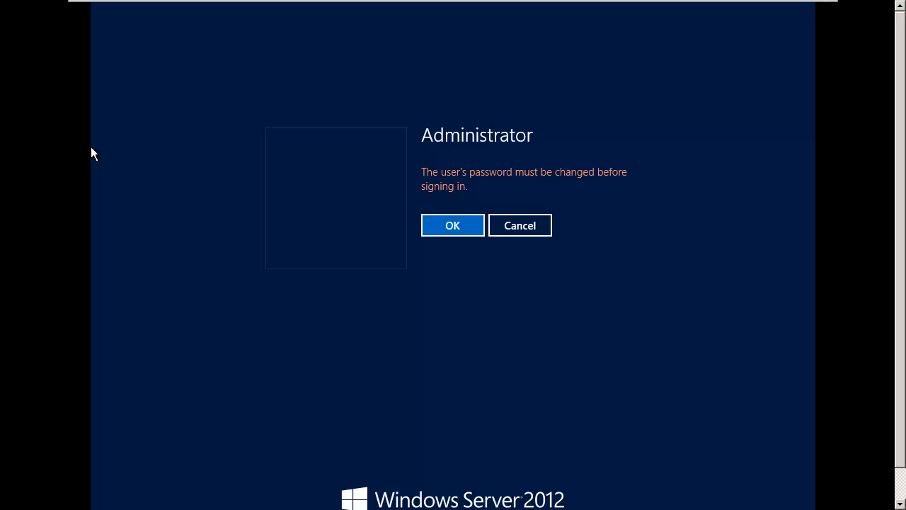
- Set a new Administrator password, entered and confirmed, and sign in to the command prompt
click(419, 257)
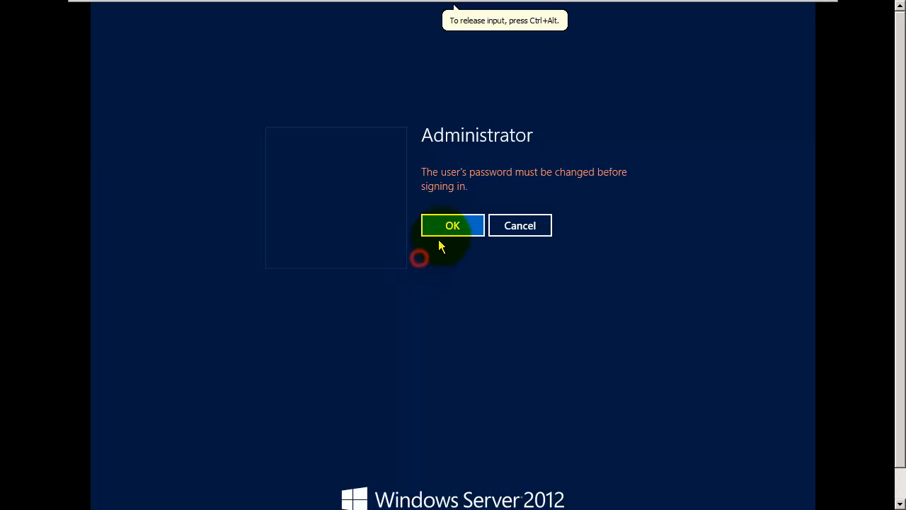
click(449, 226)
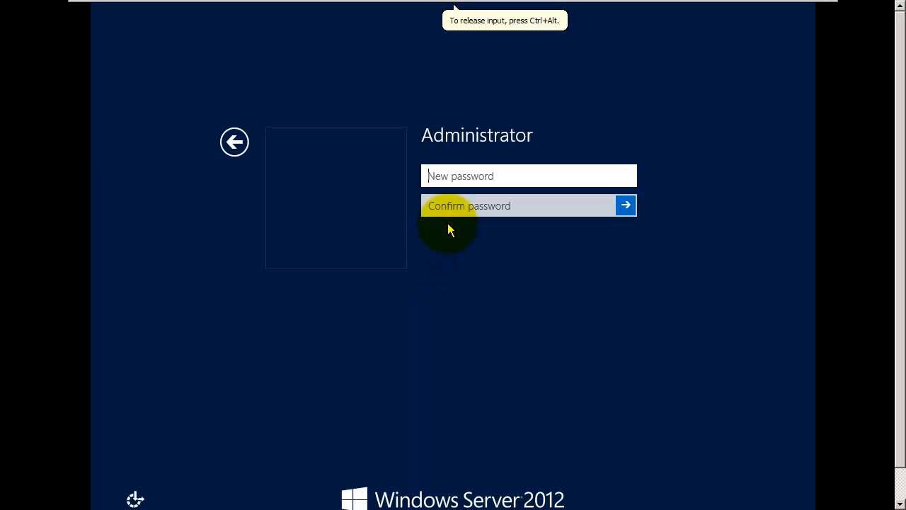
text(********)
key(Tab)
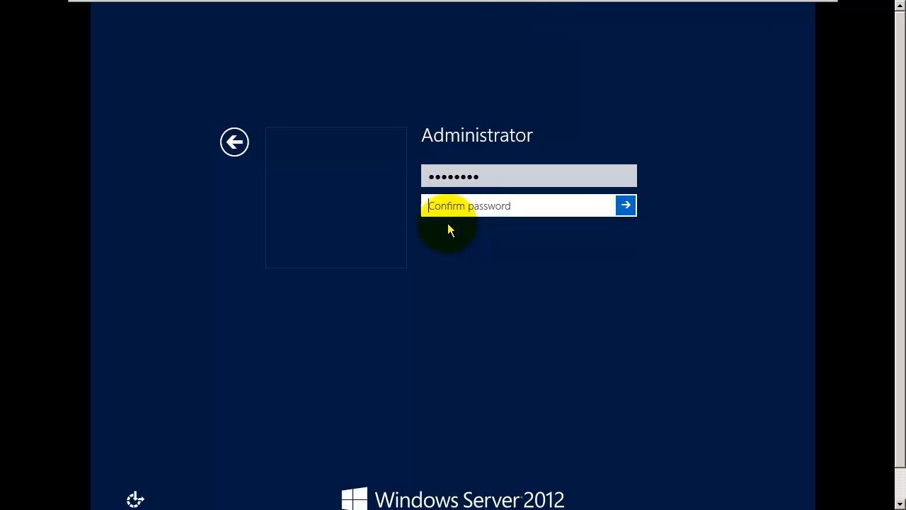
text(********)
key(Return)
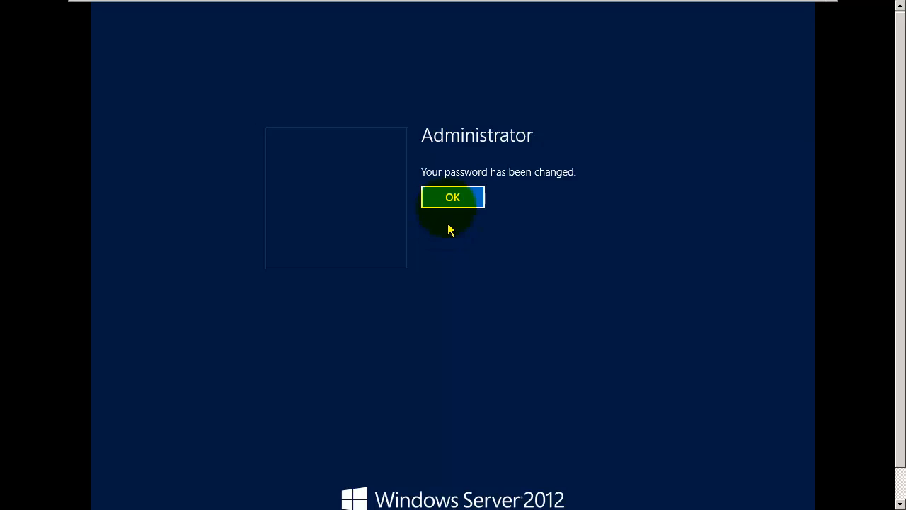
click(441, 195)
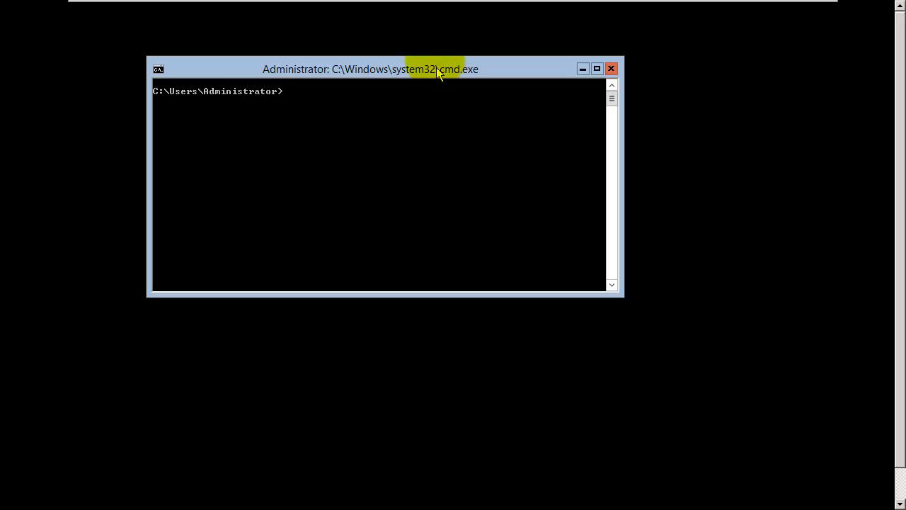
- Move the cmd.exe window right and down toward the centre of the VM screen
drag(436, 71, 533, 97)
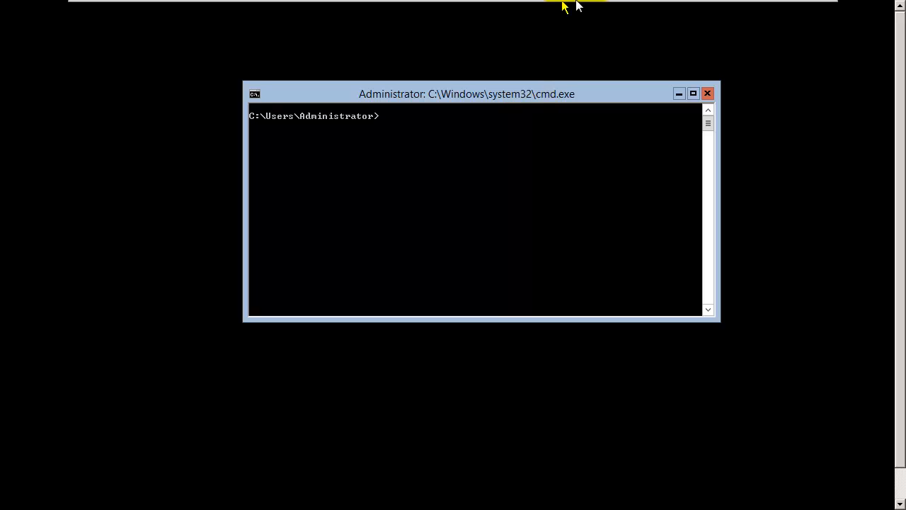
mouse_move(576, 3)
click(765, 192)
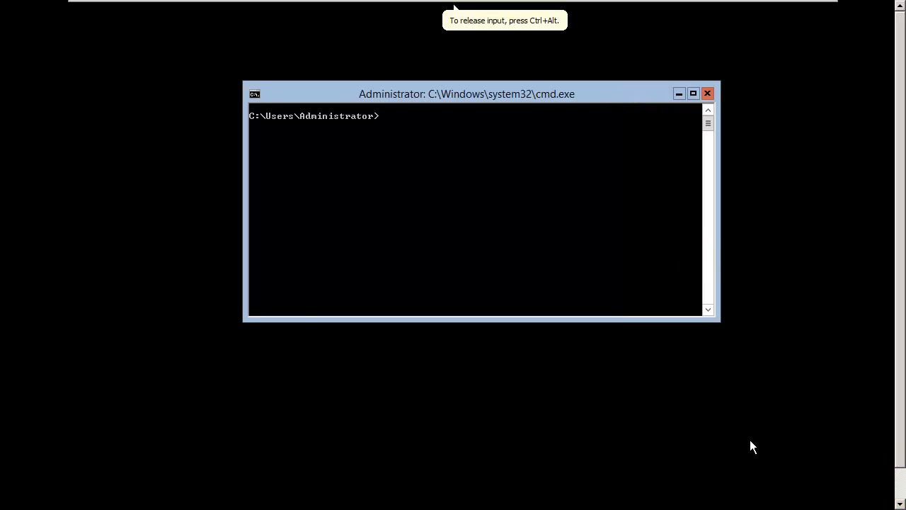
click(367, 234)
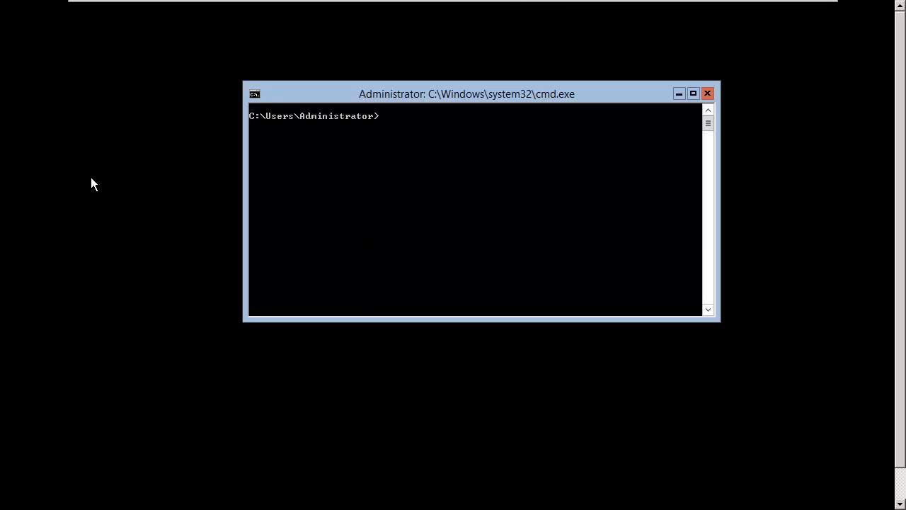
mouse_move(237, 6)
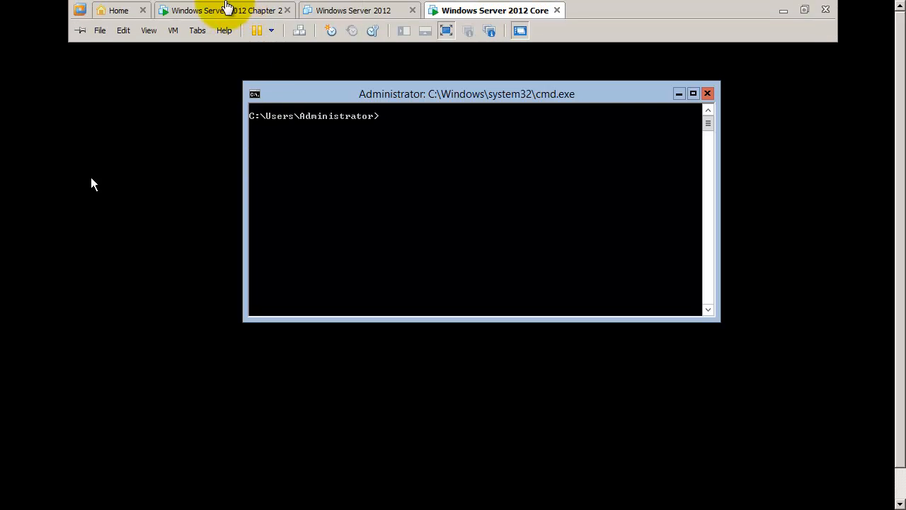
- Choose Install VMware Tools from the VM menu and confirm Install to mount the installer CD
click(173, 32)
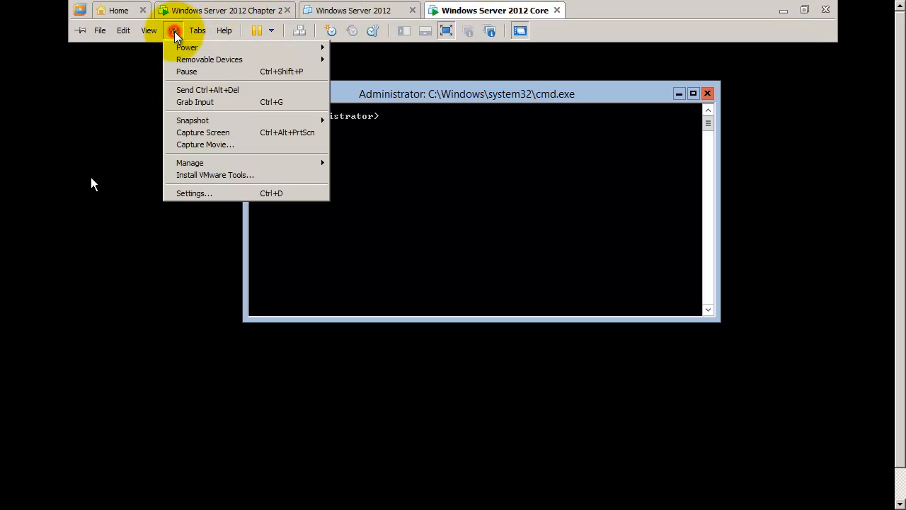
click(195, 175)
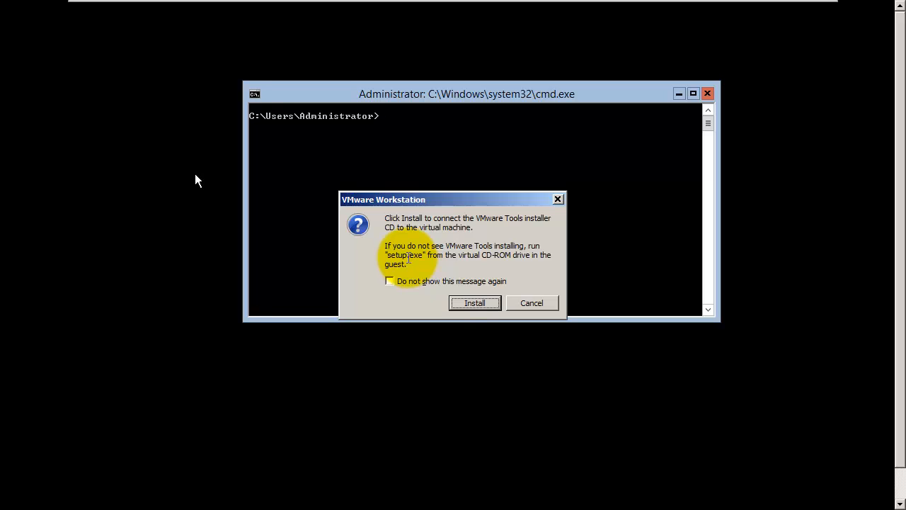
click(468, 303)
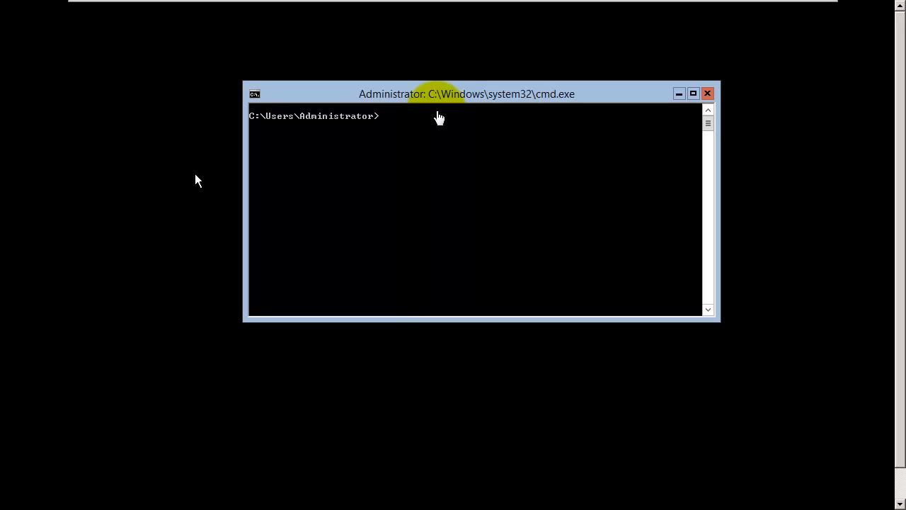
- In the guest command prompt, switch to D:, list the disc with dir, and run setup
click(439, 116)
text(D)
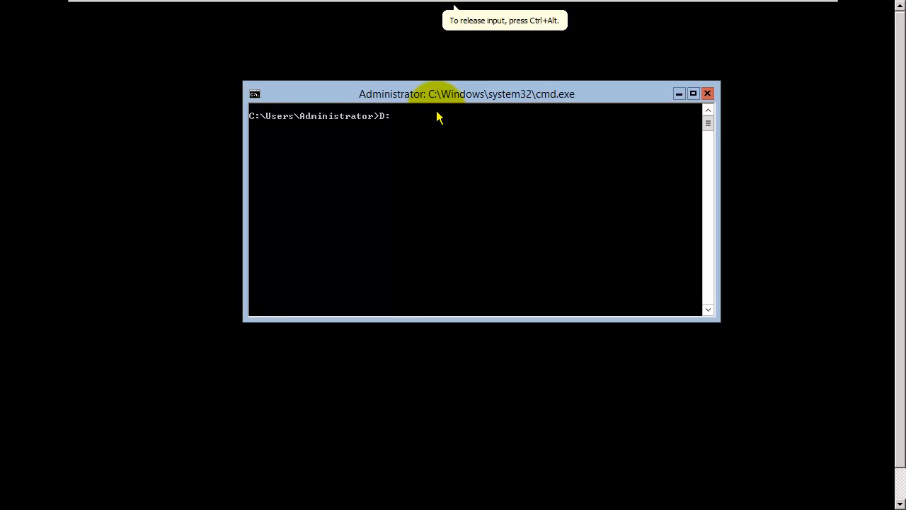
text(:)
key(Return)
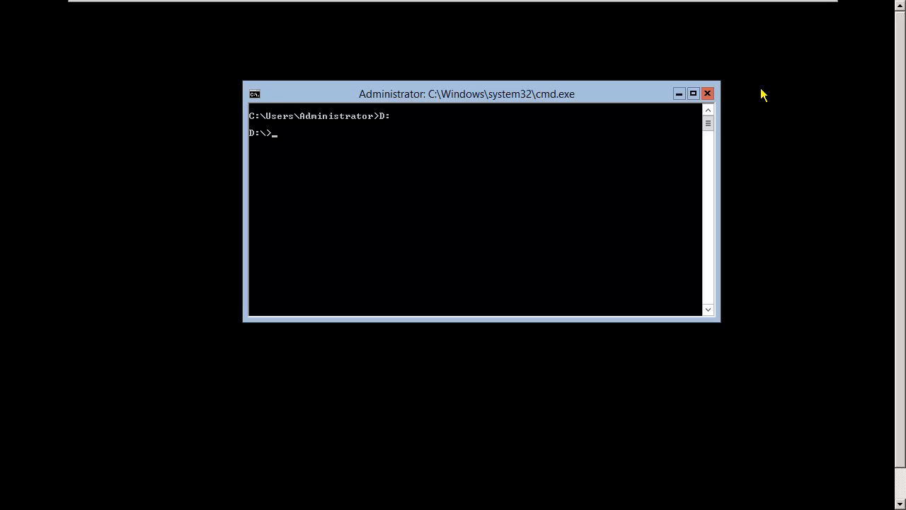
text(dir)
key(Return)
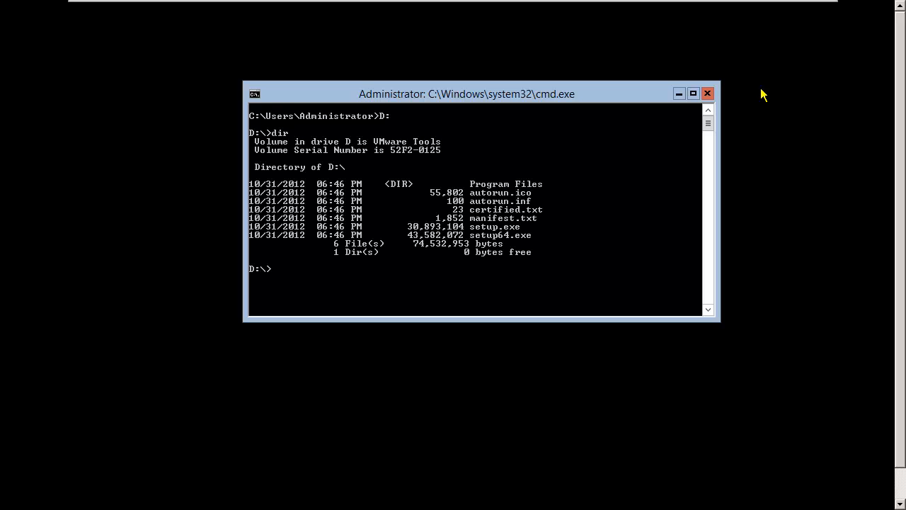
text(setup)
key(Return)
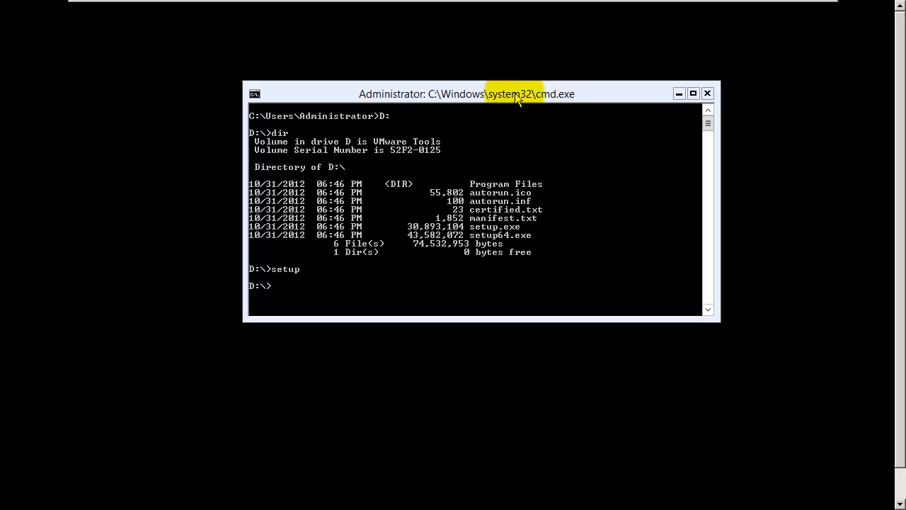
drag(515, 93, 425, 79)
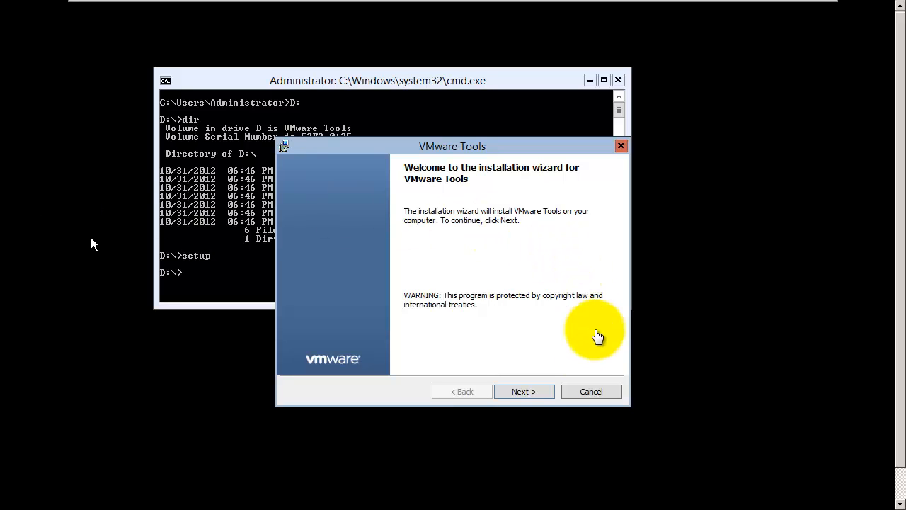
- Install VMware Tools with the Typical setup type and finish the wizard
click(531, 393)
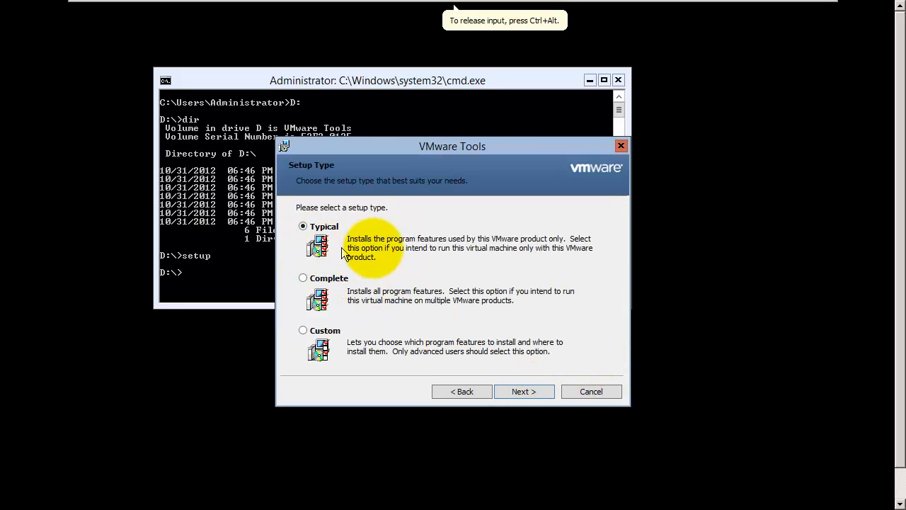
click(520, 392)
click(522, 391)
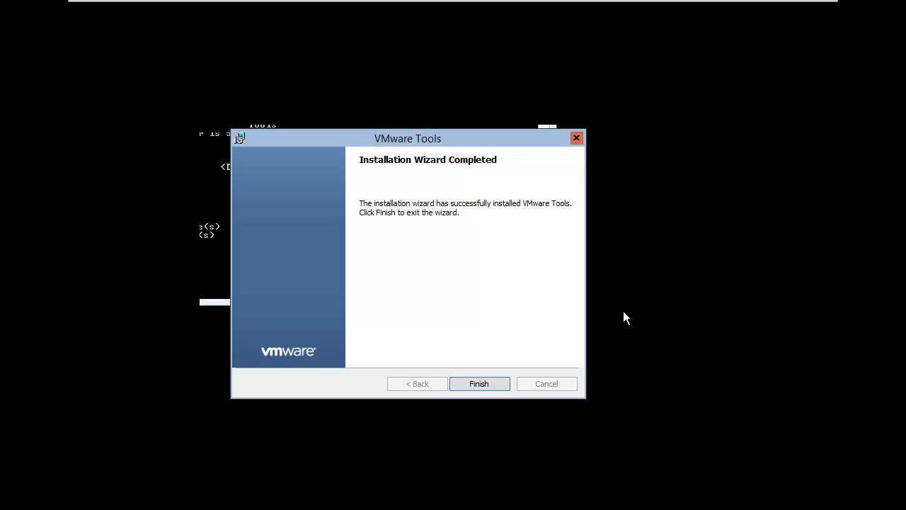
click(489, 383)
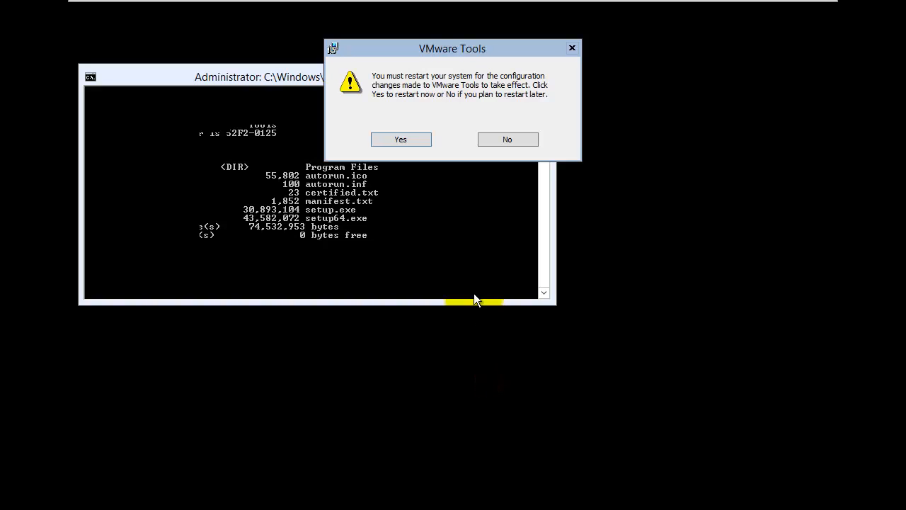
- Restart the guest, send Ctrl+Alt+Del at the lock screen, and select the Administrator password box
click(409, 142)
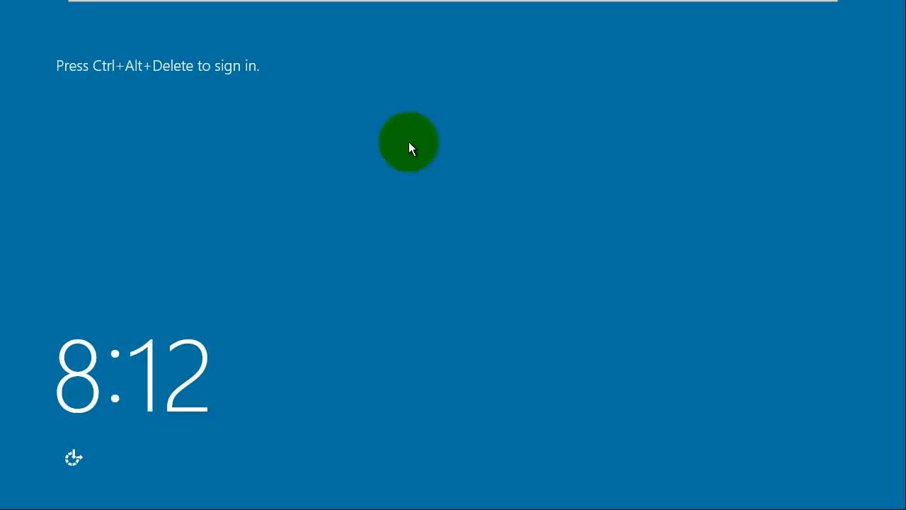
key(ctrl+alt+Delete)
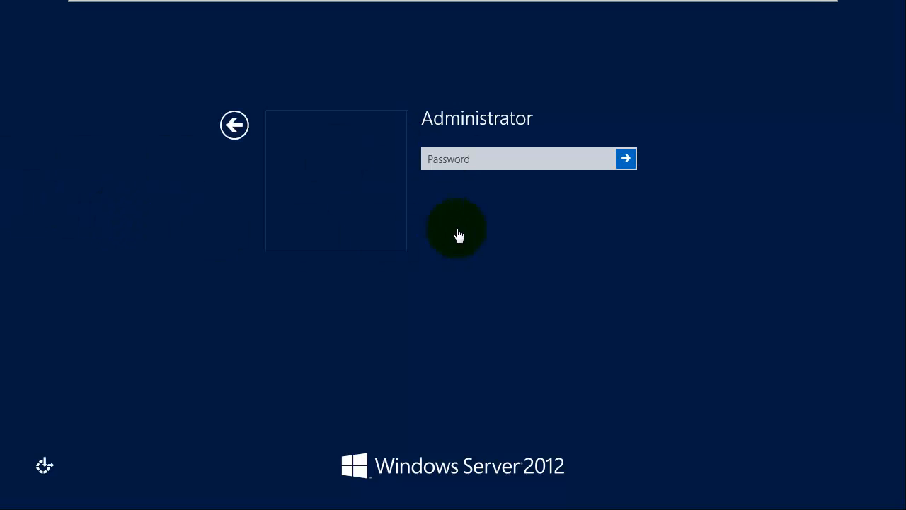
click(469, 156)
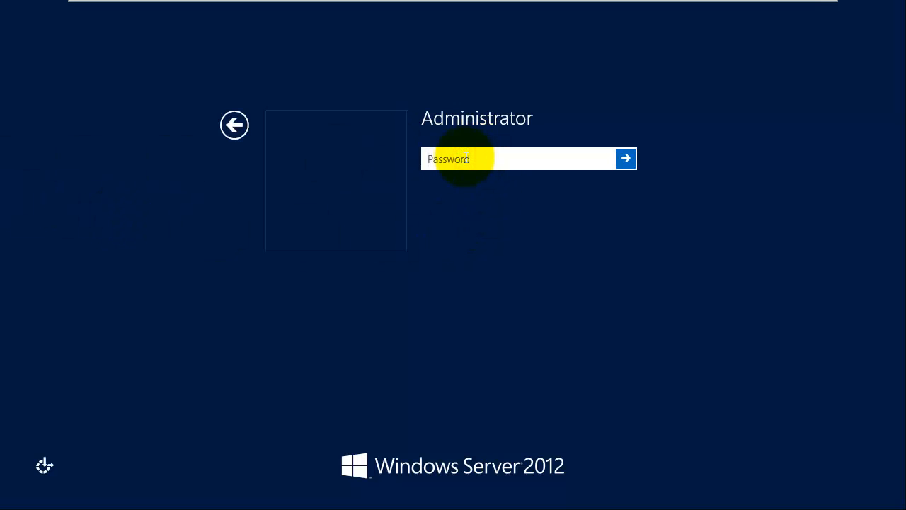
- Enter the Administrator password to sign in, then move and close the command prompt window
text(********)
key(Return)
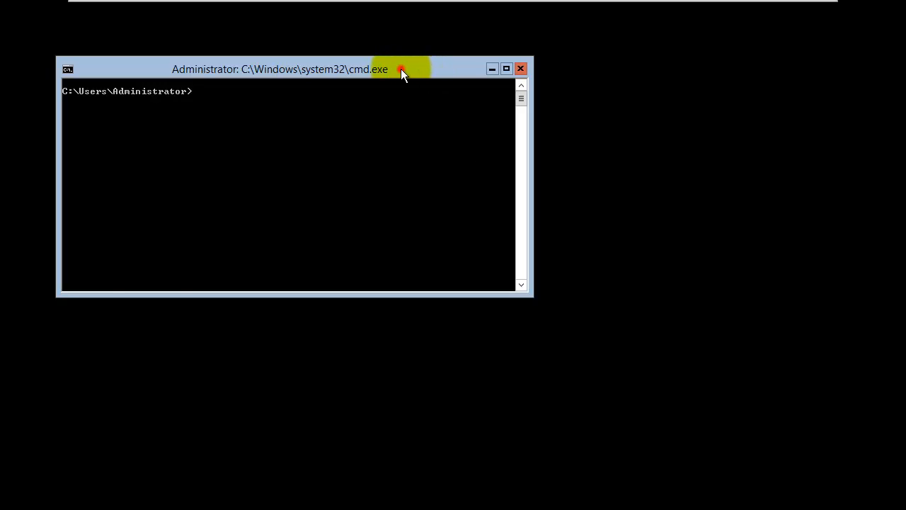
drag(401, 68, 599, 95)
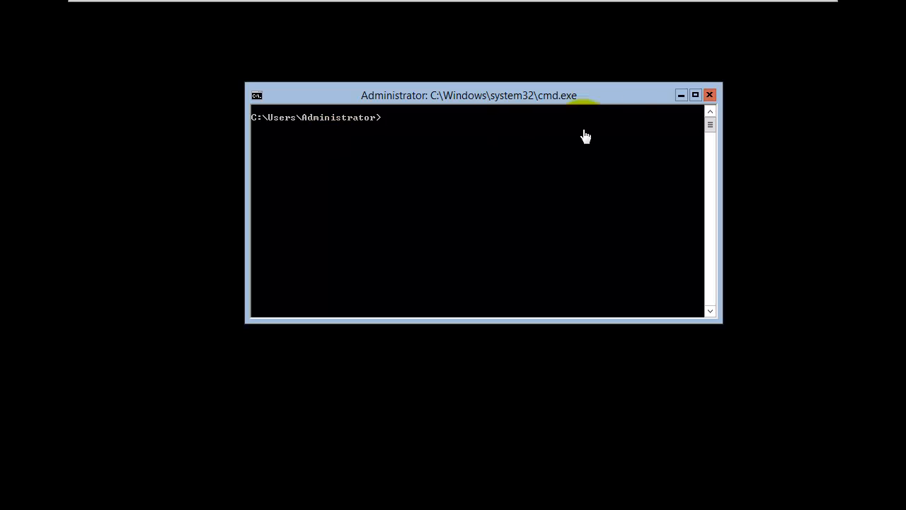
drag(584, 91, 453, 81)
click(577, 88)
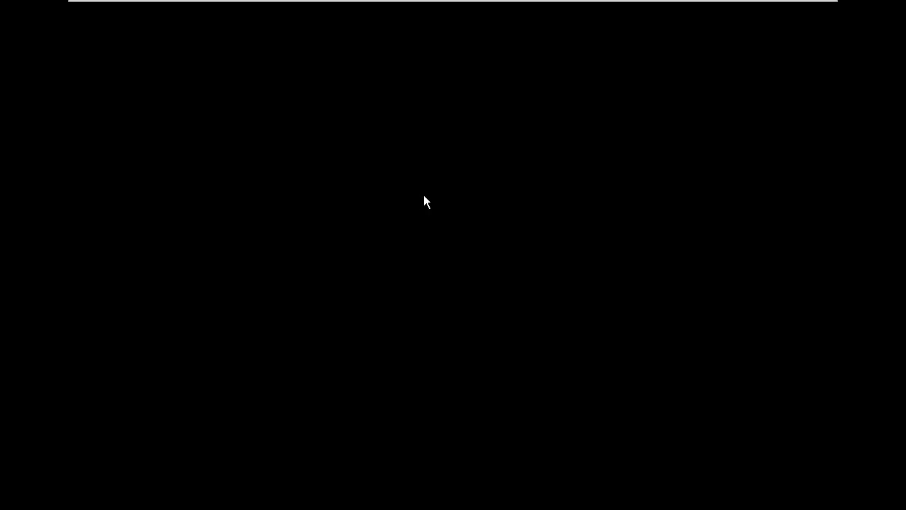
click(306, 80)
click(269, 162)
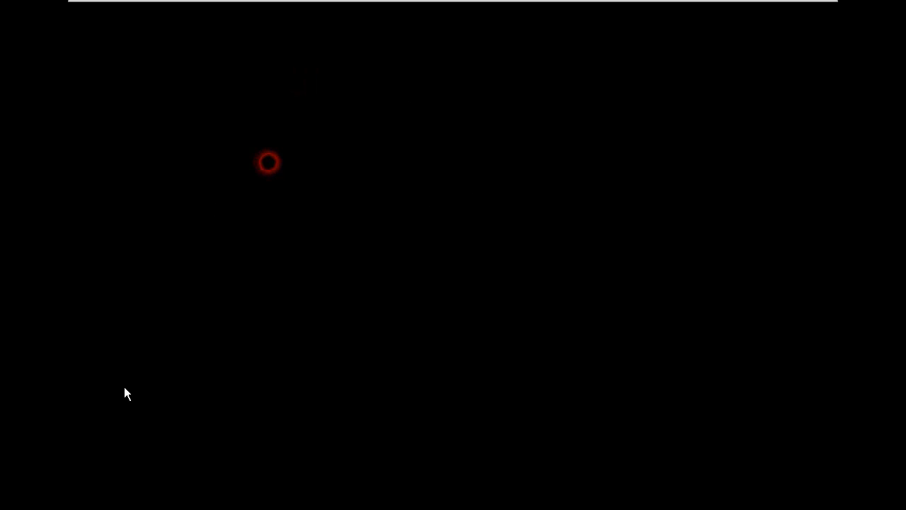